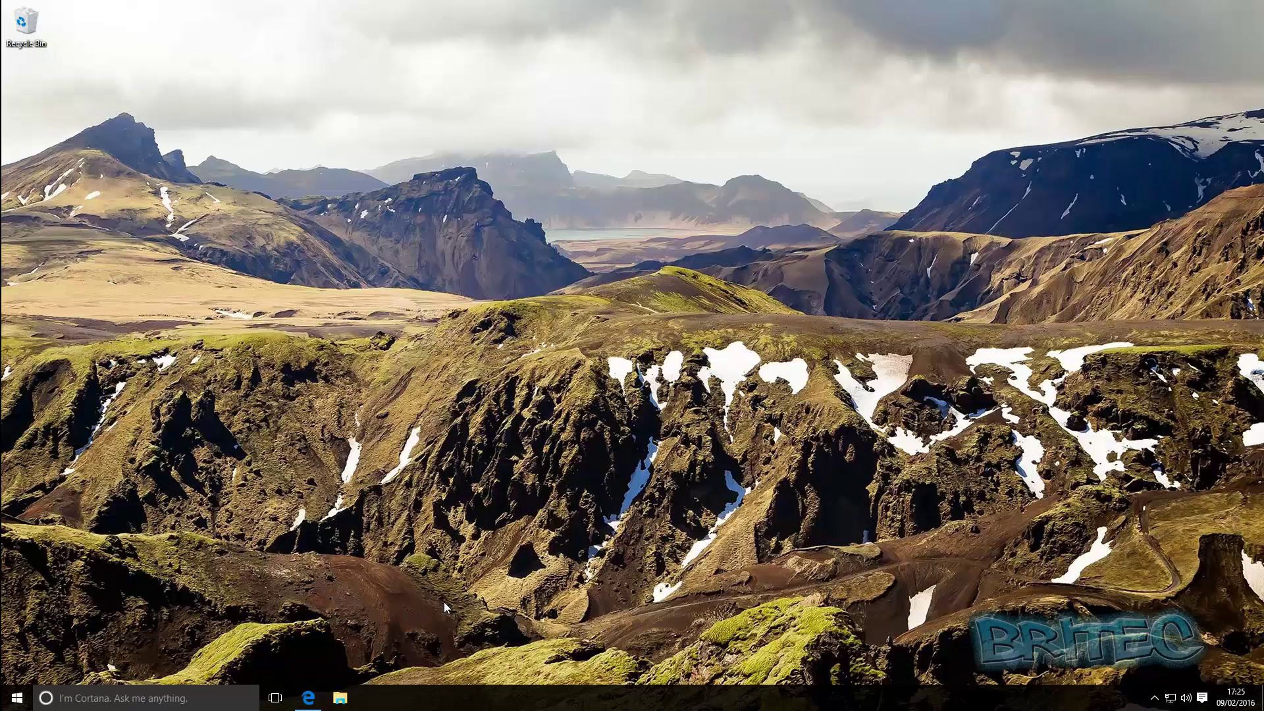
- Restore Edge, check the Norton tab, then open OpenDNS's PERSONAL plans page
click(308, 698)
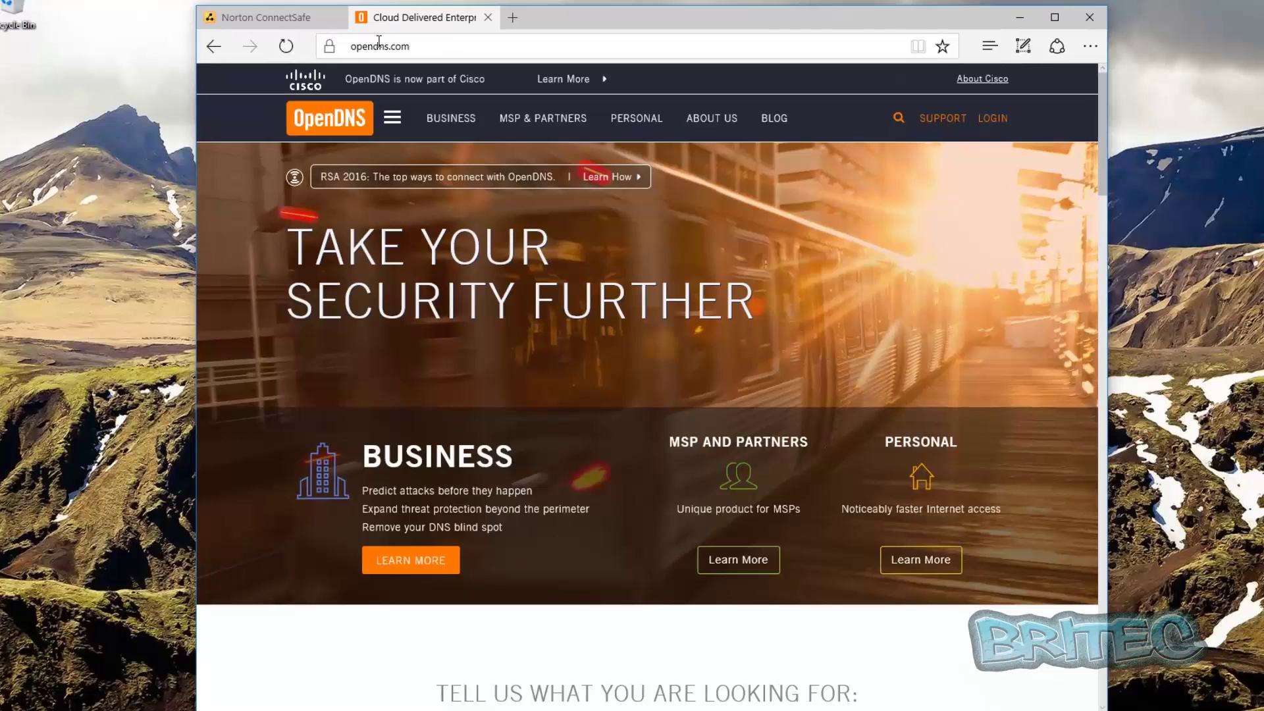
click(261, 20)
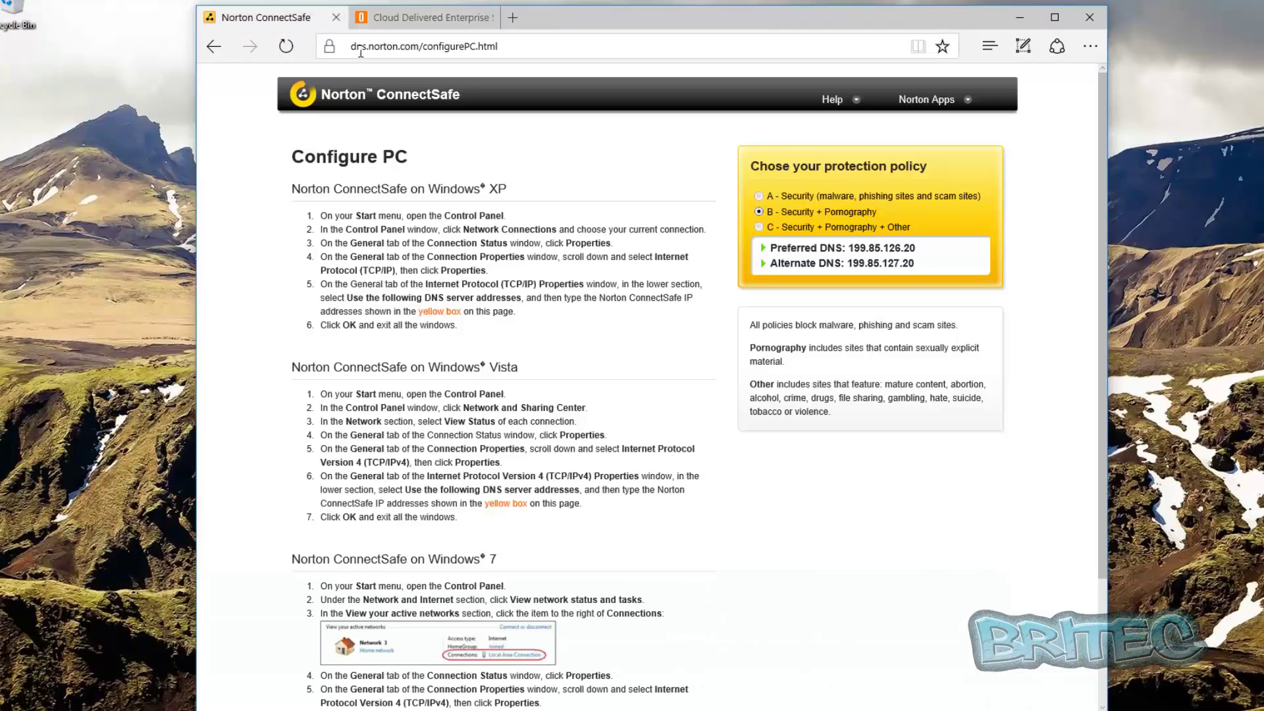
click(424, 17)
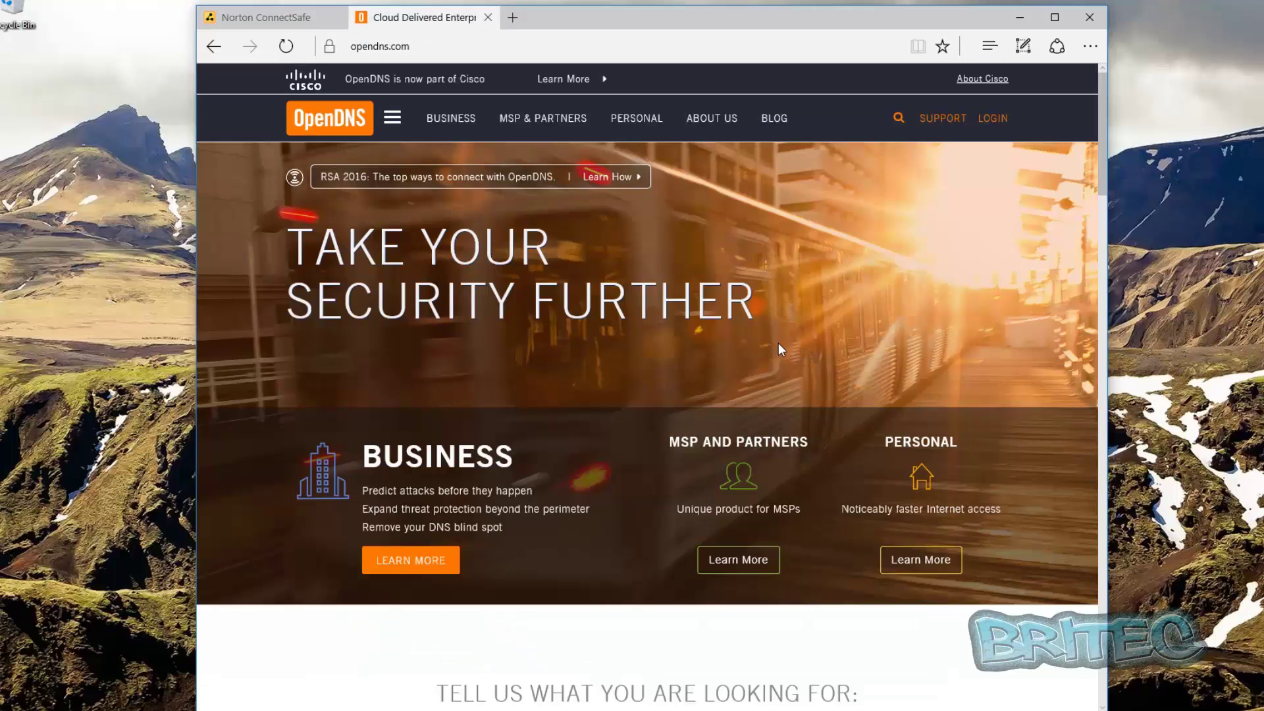
click(633, 121)
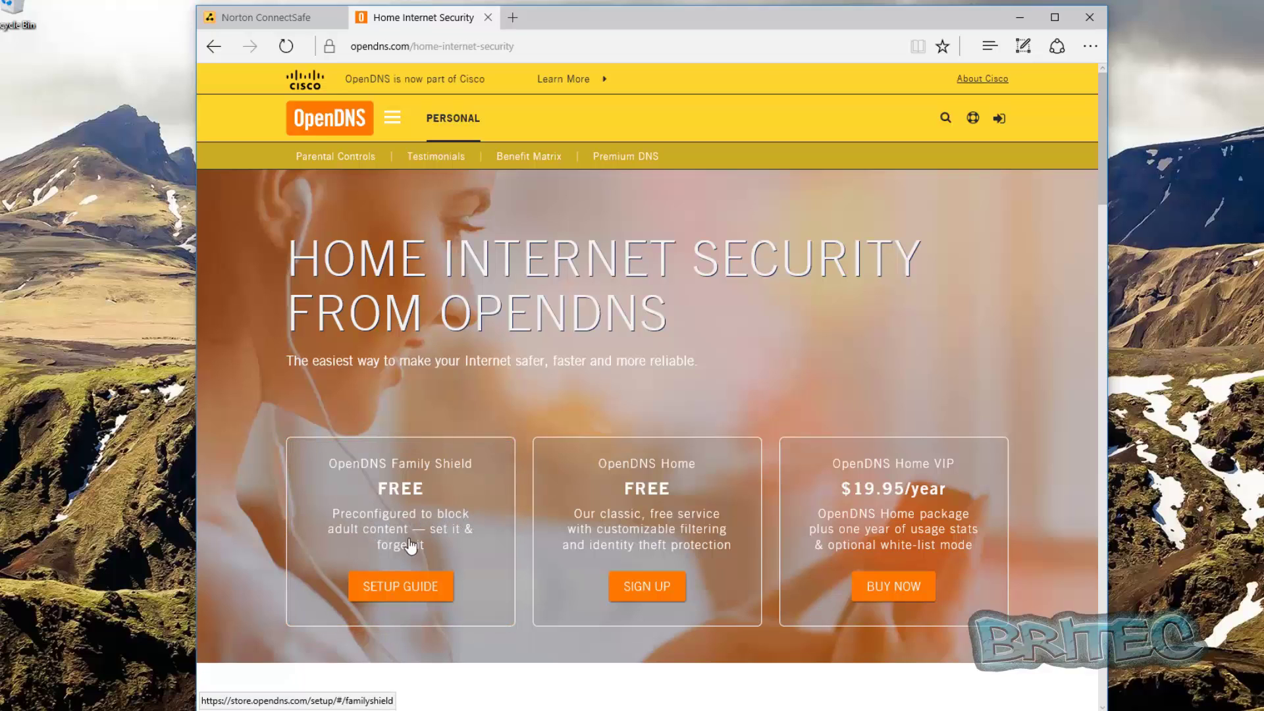
- Open the Family Shield setup guide and select nameservers 208.67.222.123 and 208.67.220.123
click(403, 588)
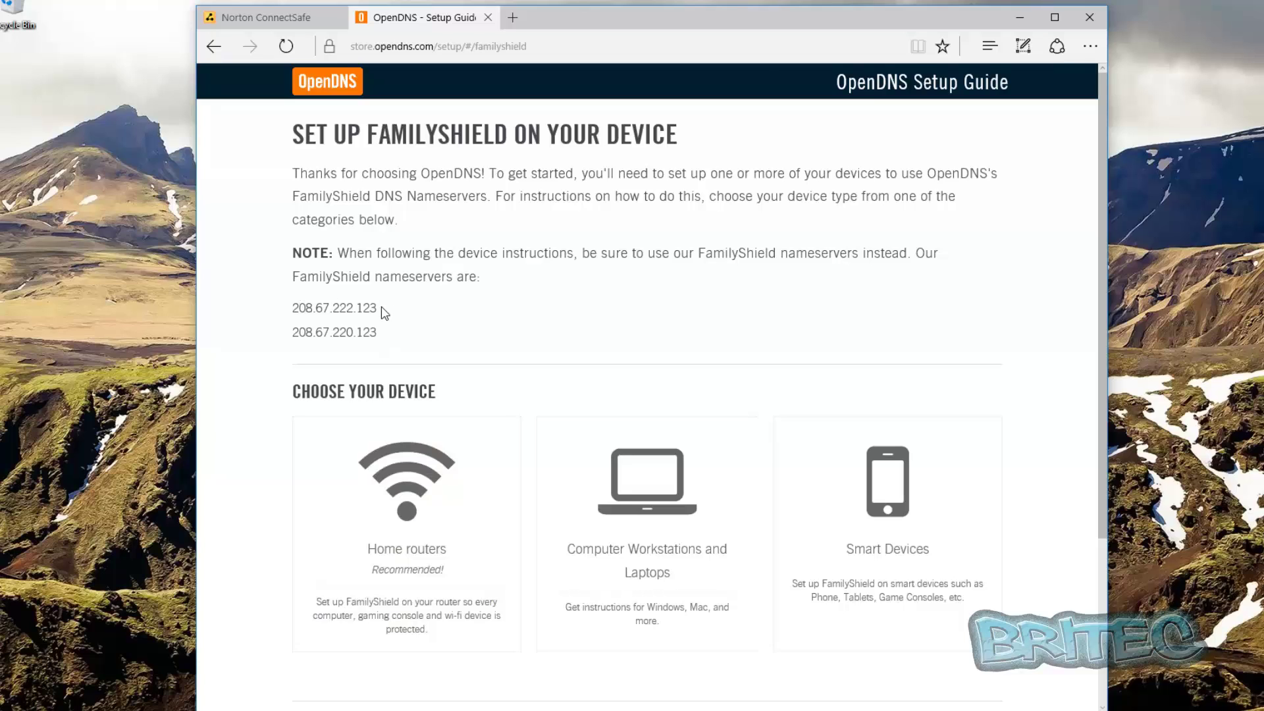
drag(385, 313, 282, 313)
drag(384, 333, 290, 336)
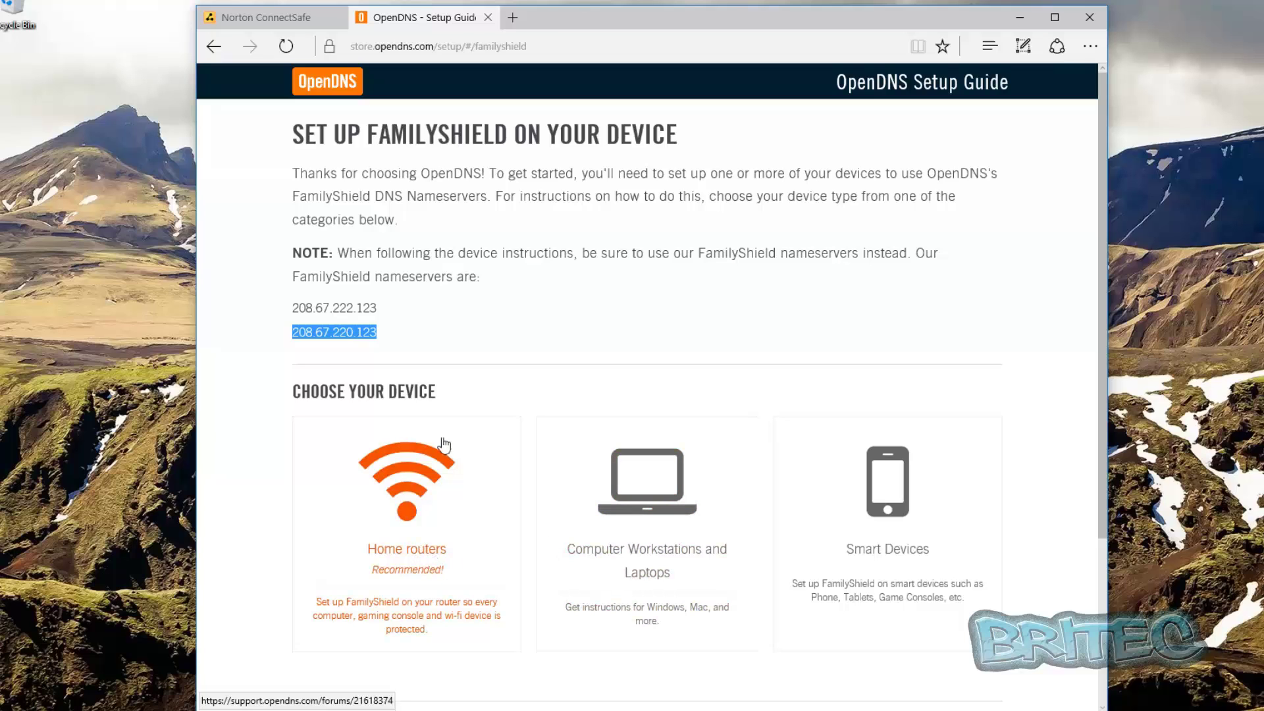
- On the Norton ConnectSafe page, pick the Security + Pornography policy and copy 199.85.126.20
click(253, 19)
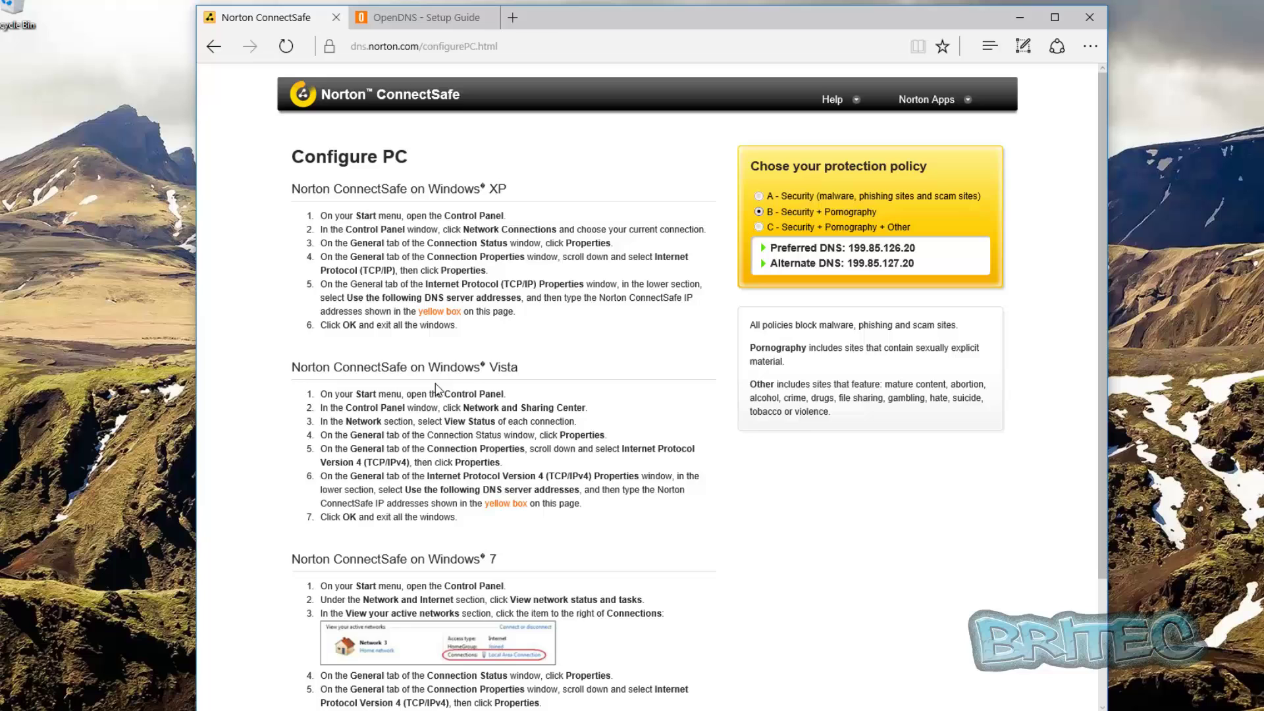
scroll(442, 419, down, 2)
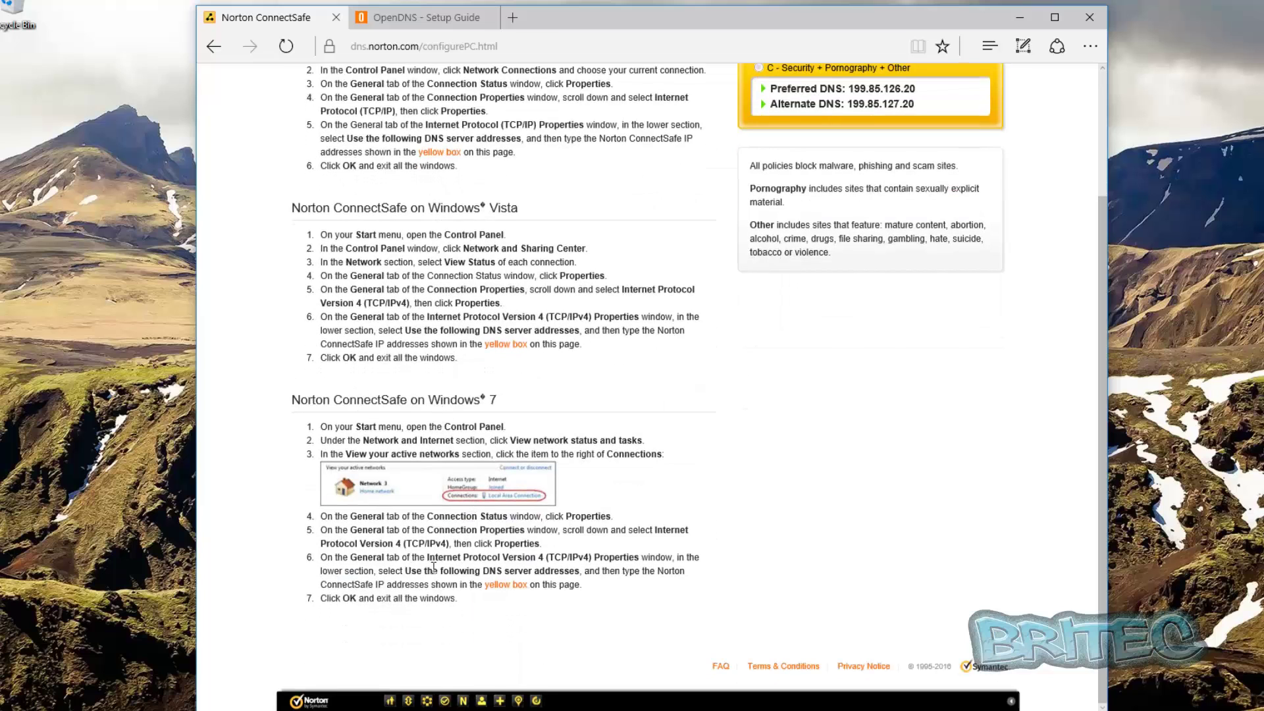
scroll(503, 569, up, 2)
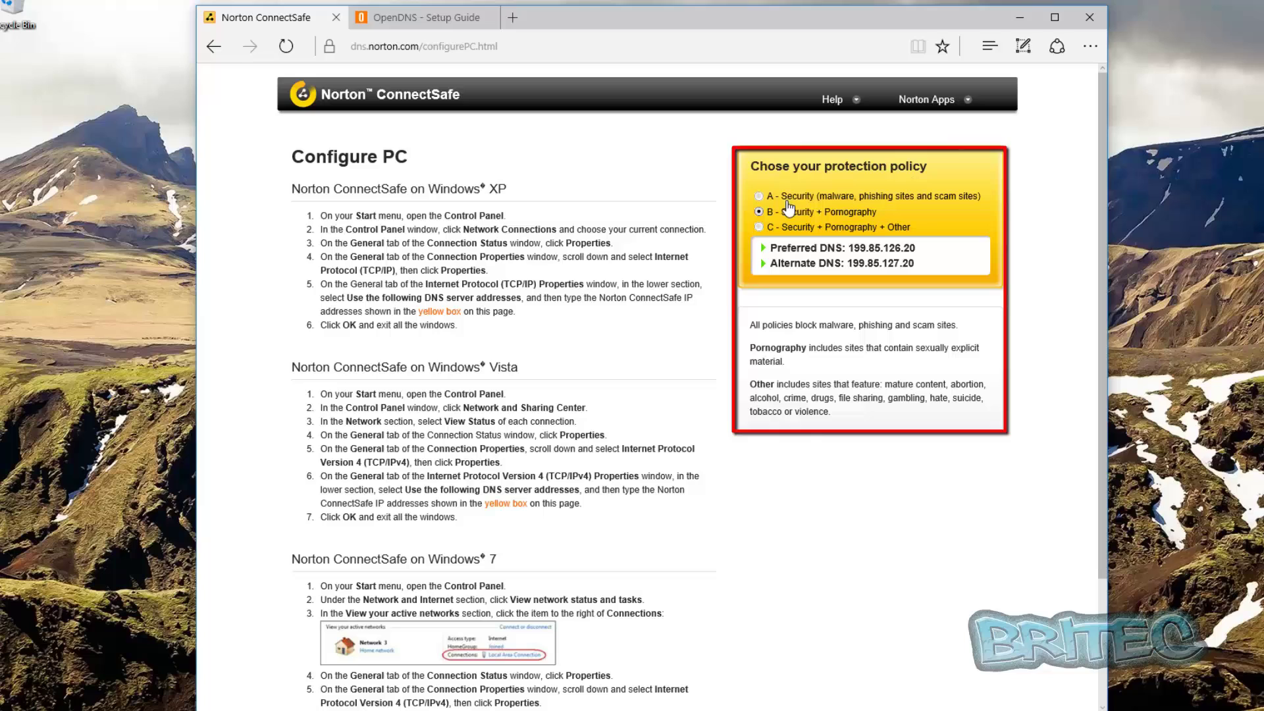
click(758, 196)
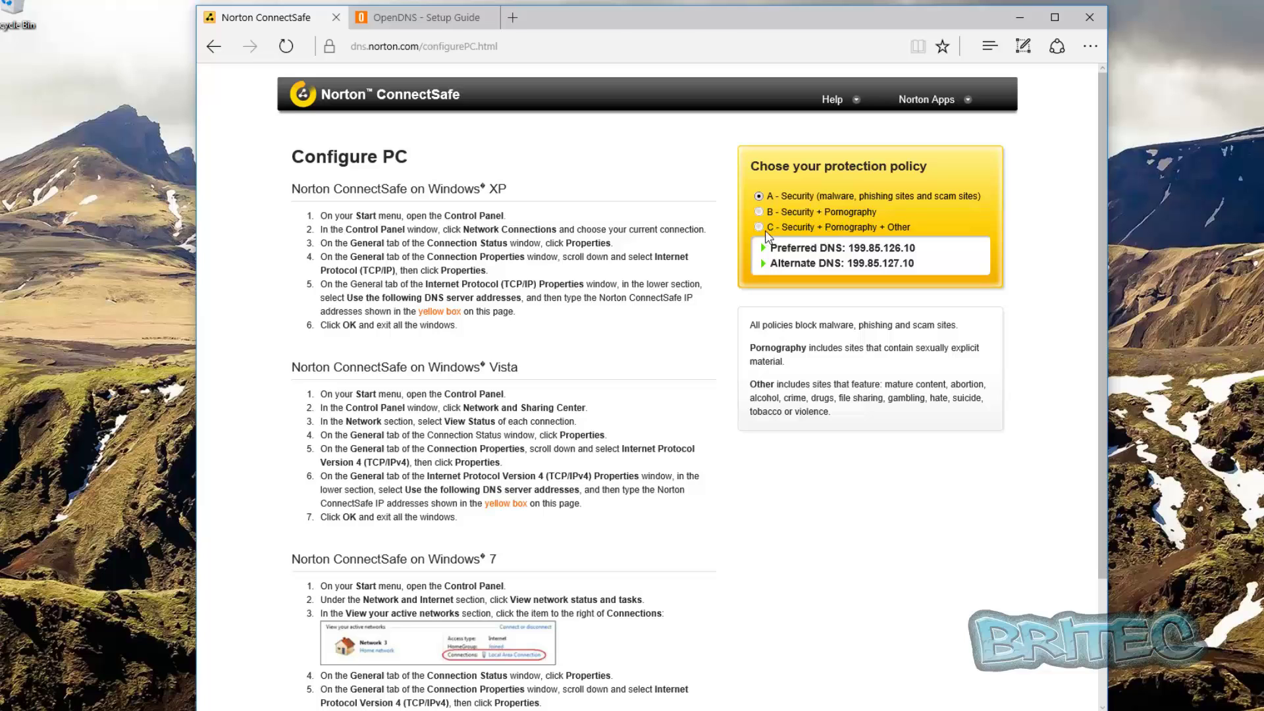
click(760, 227)
click(759, 212)
right_click(864, 248)
click(885, 320)
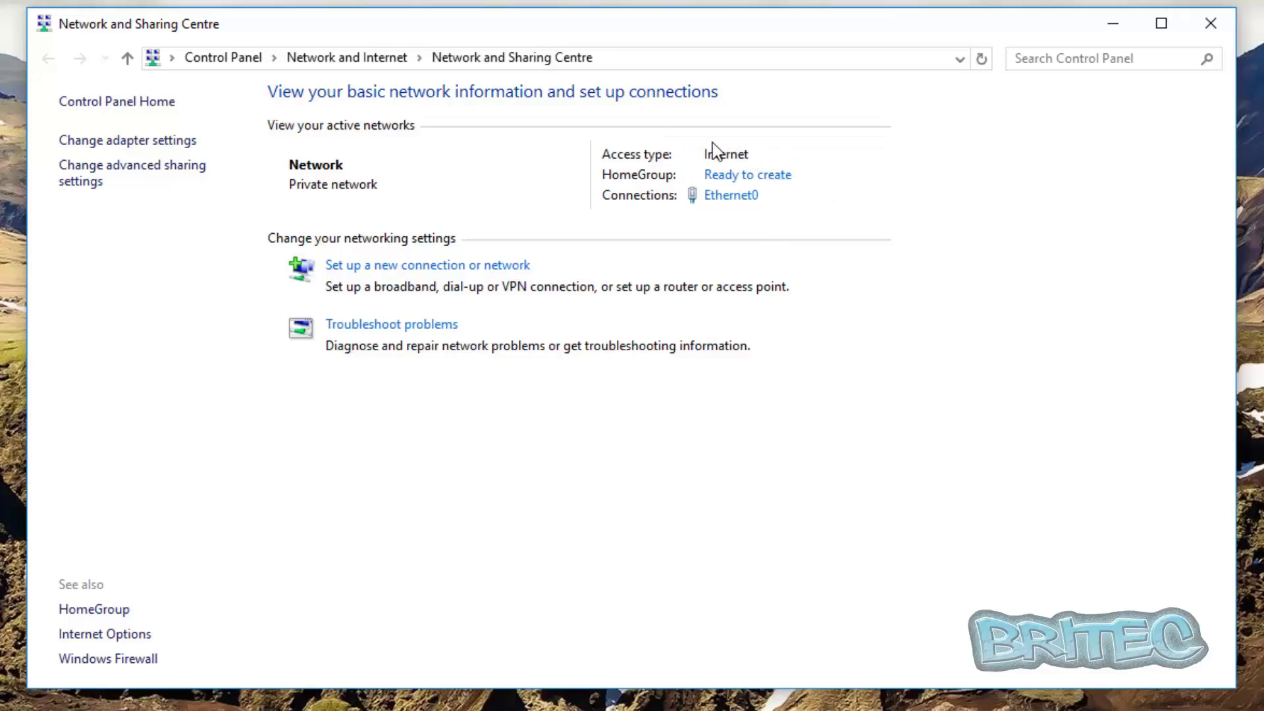
- Go from Change adapter settings through Ethernet0's Properties to its TCP/IPv4 Properties dialog
click(724, 203)
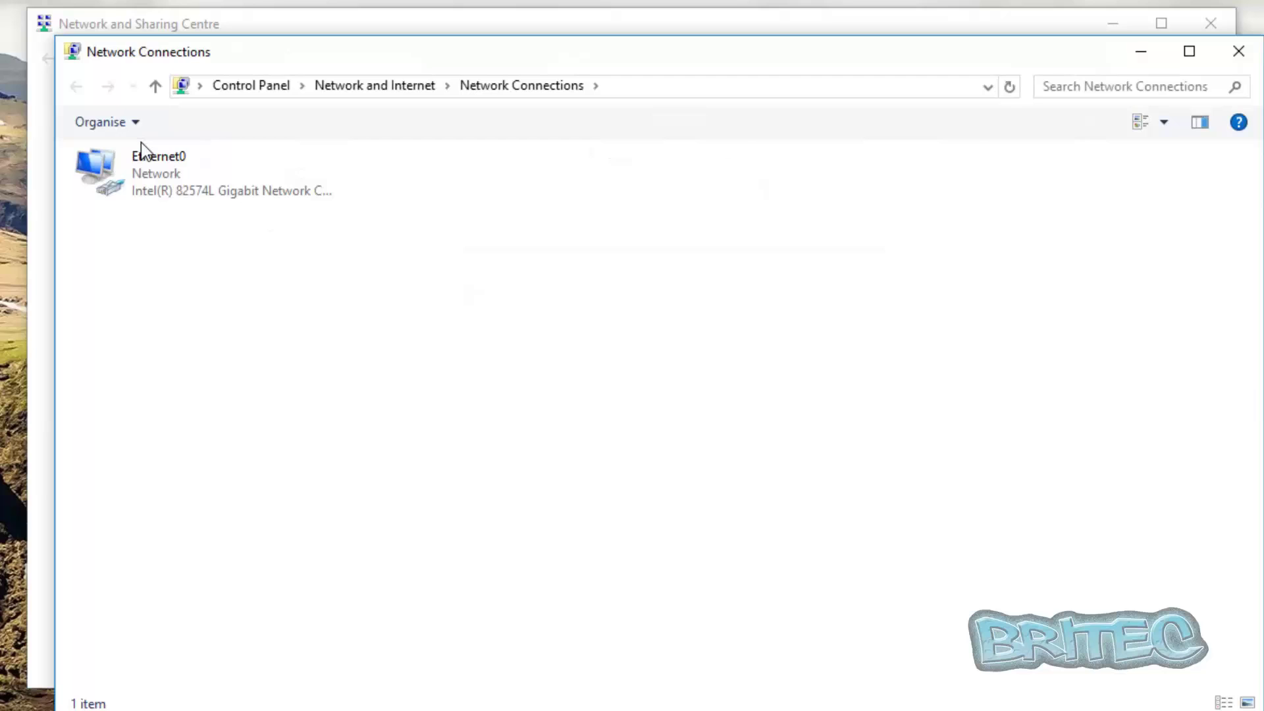
drag(389, 29, 398, 27)
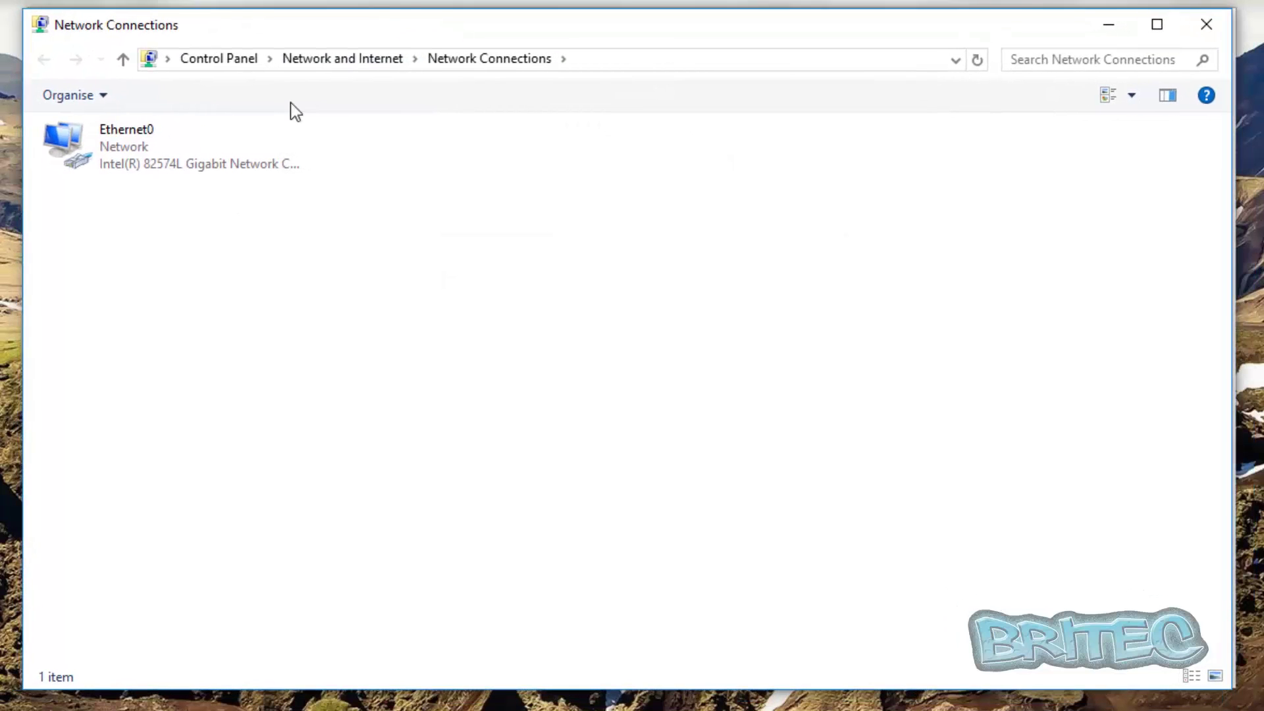
double_click(146, 150)
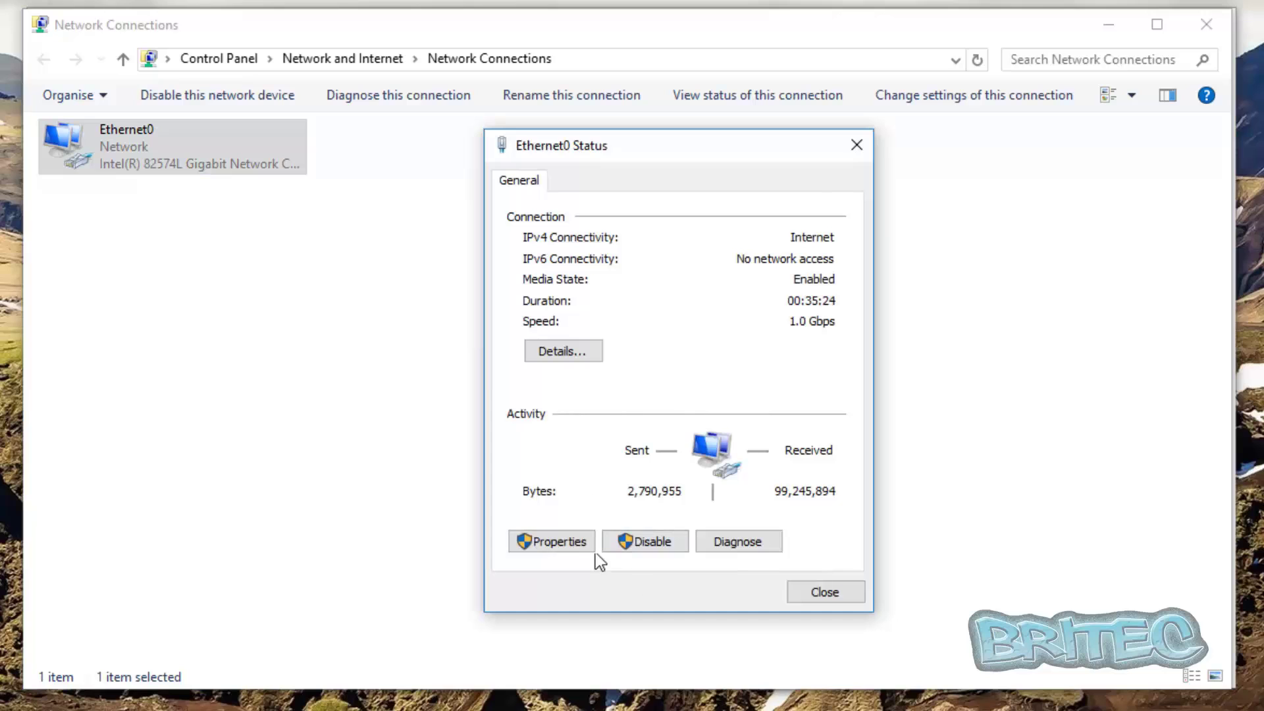
click(562, 542)
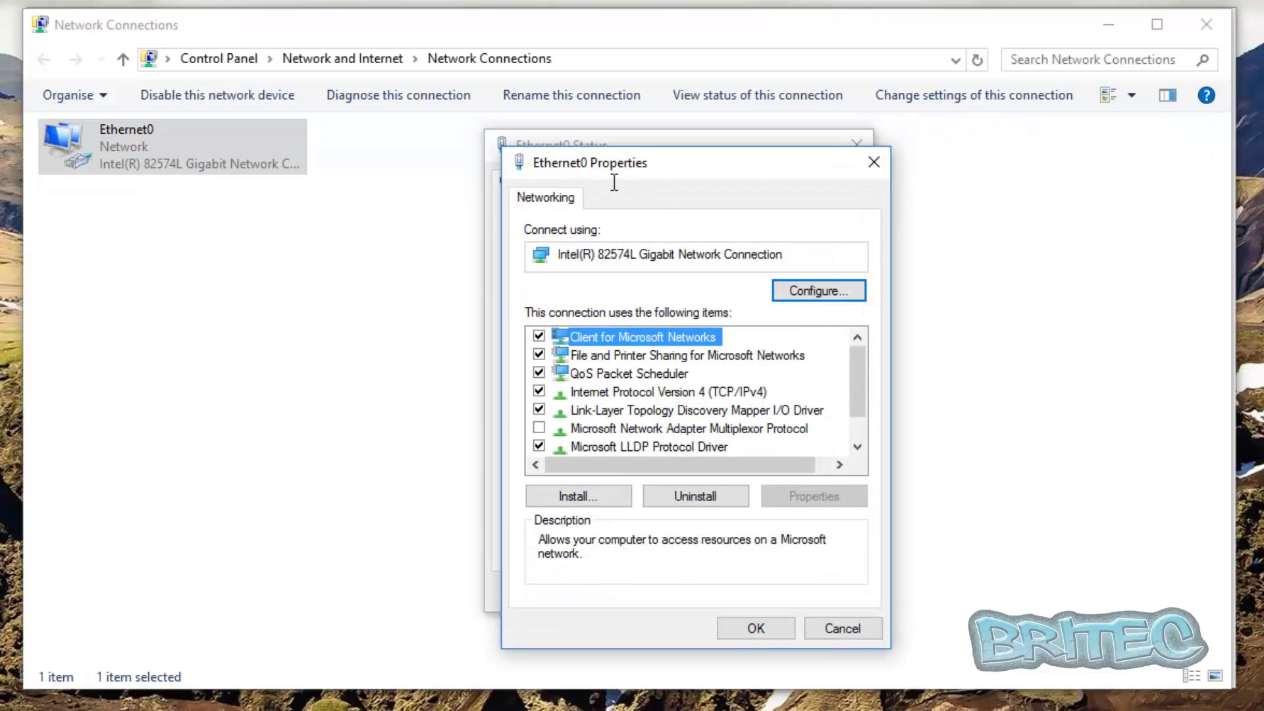
drag(618, 171, 603, 153)
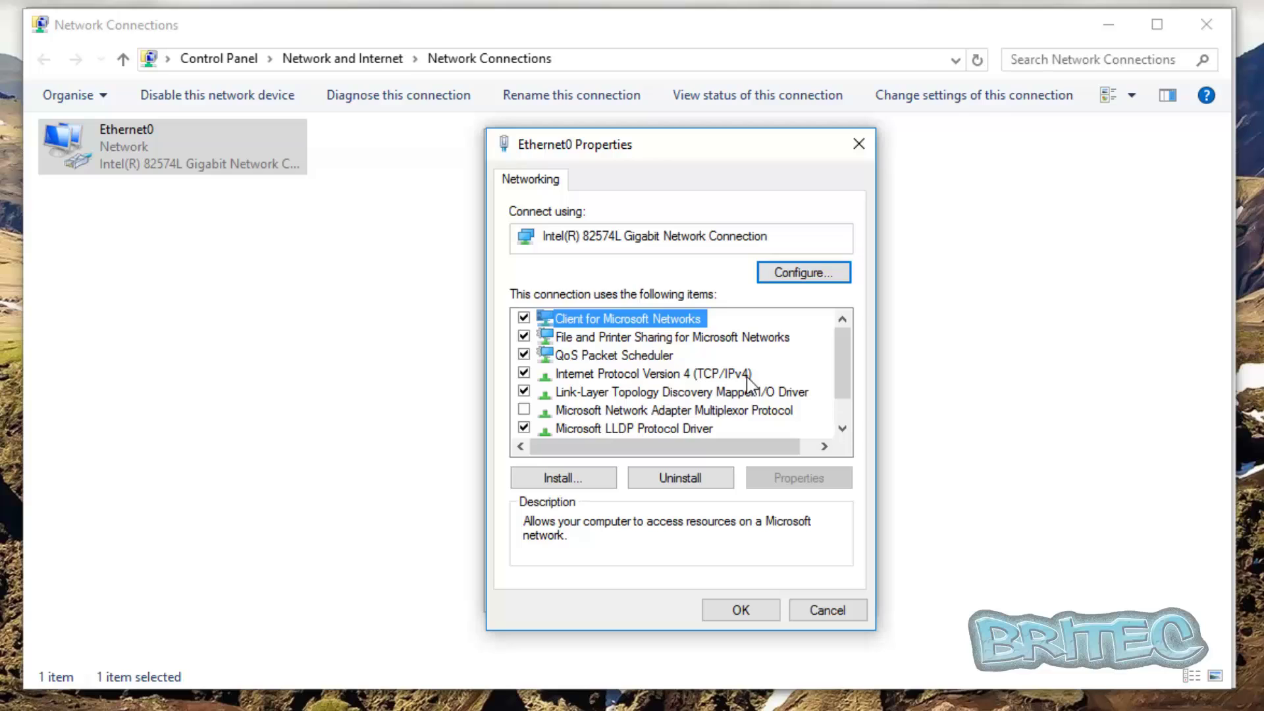
click(655, 374)
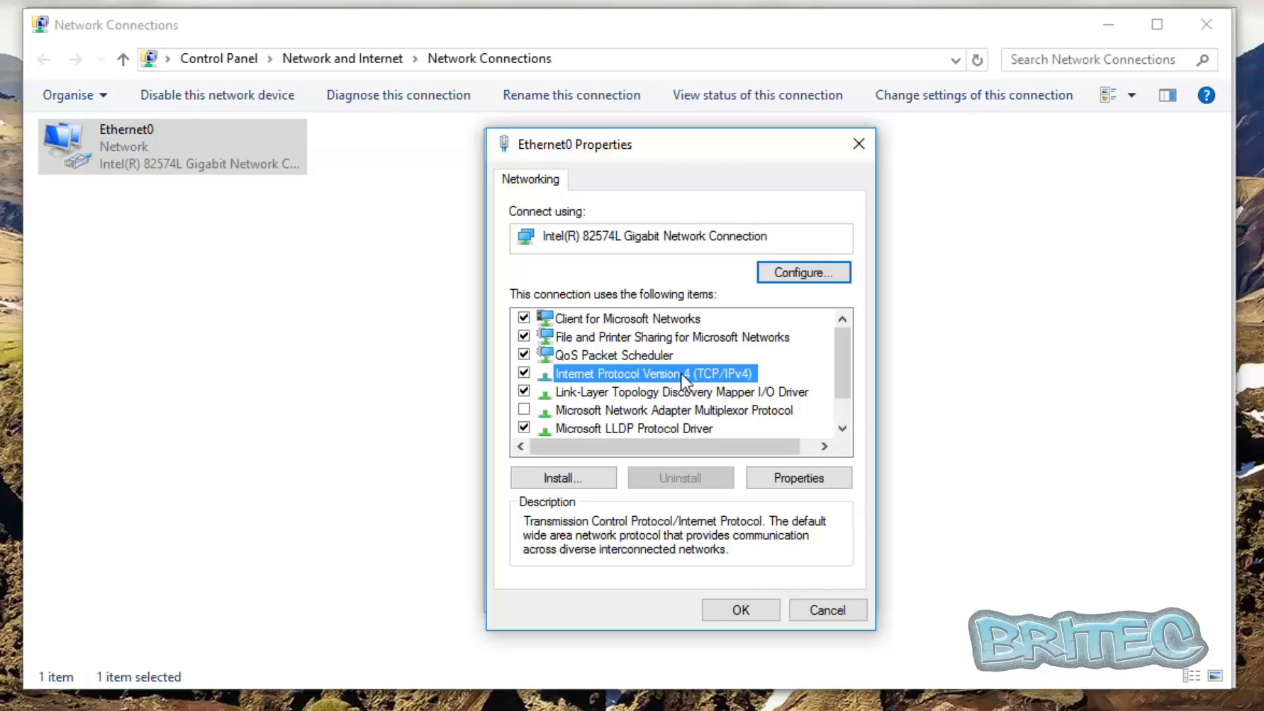
click(787, 479)
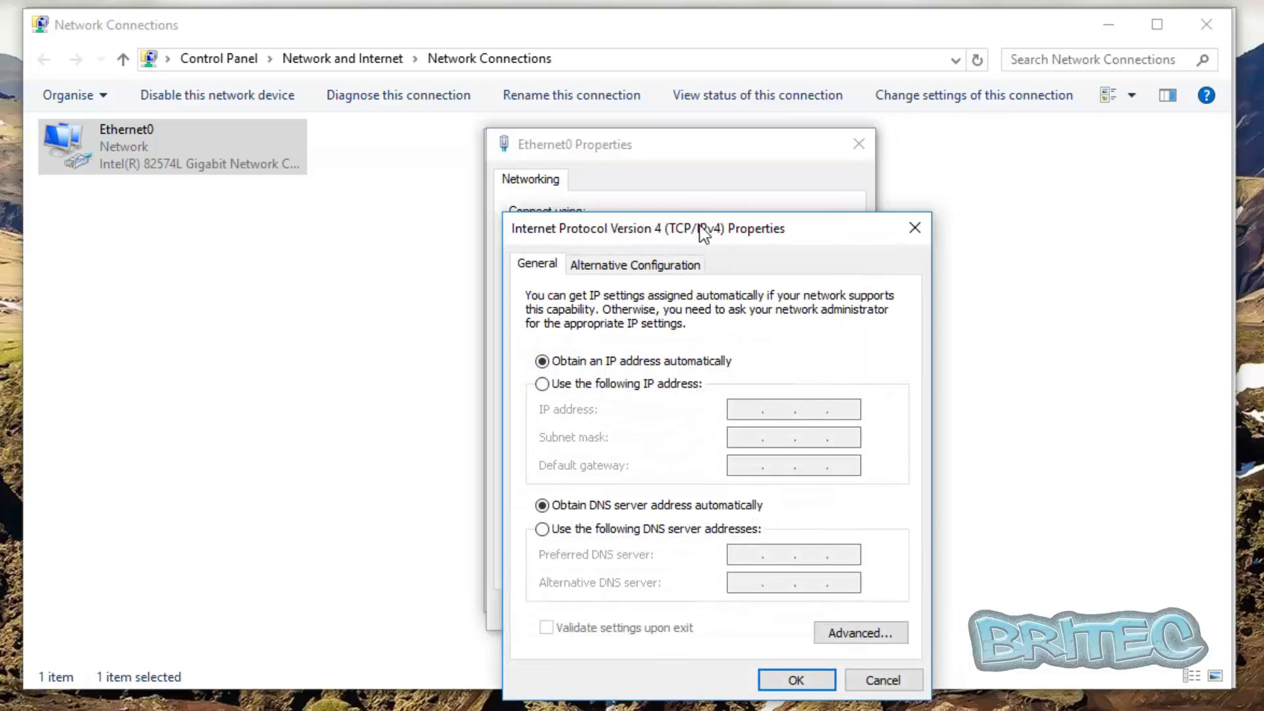
drag(703, 231, 672, 160)
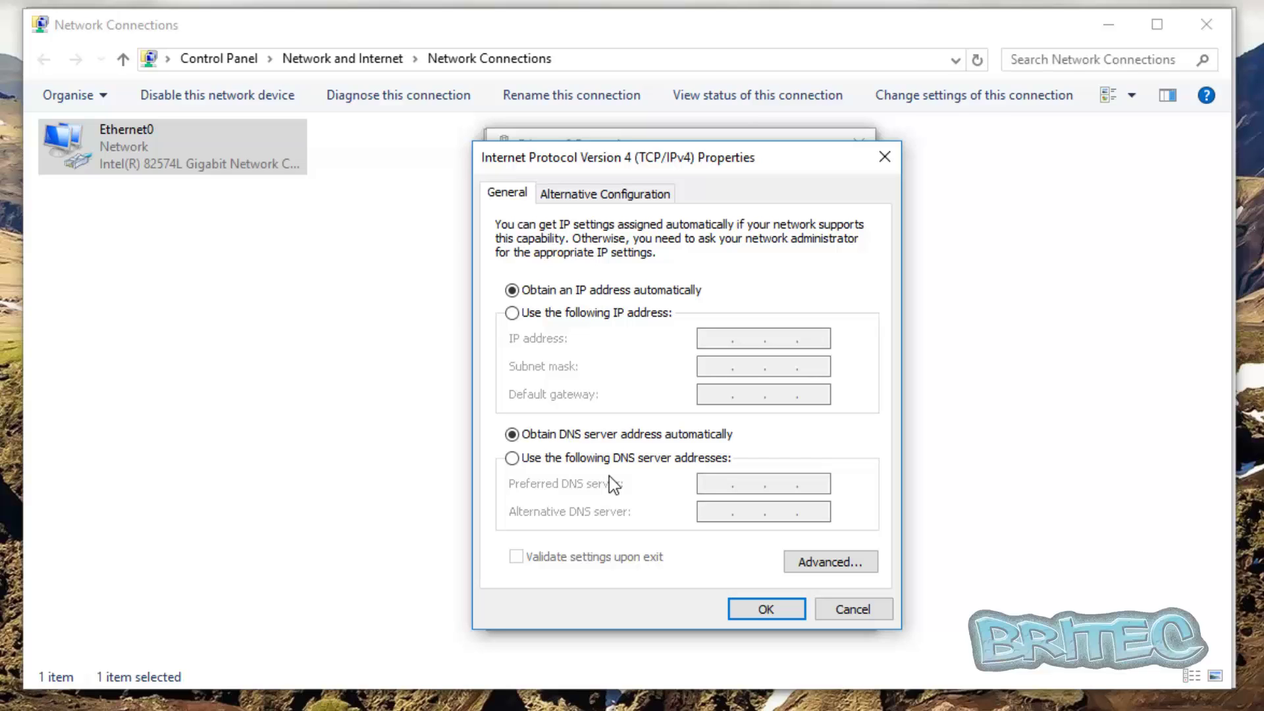
- Enter 199.85.126.20 as the preferred and 199.85.127.20 as the alternate DNS server
click(512, 458)
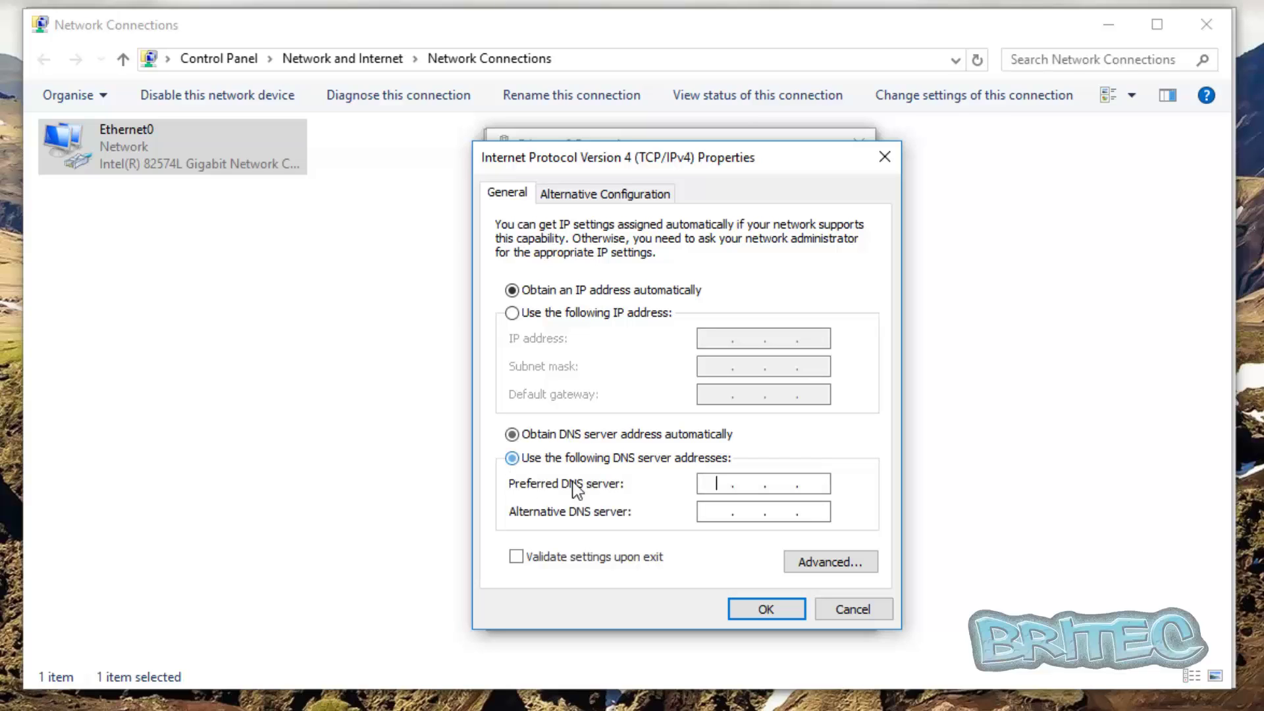
right_click(721, 487)
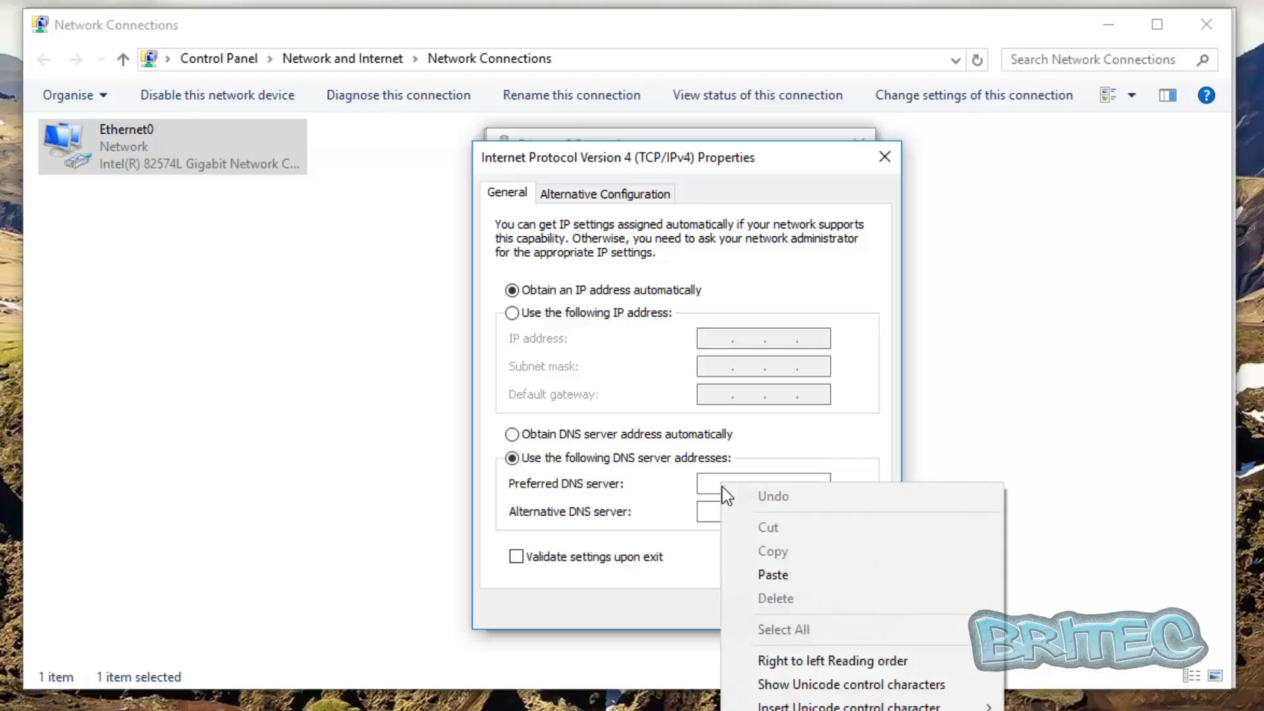
click(773, 574)
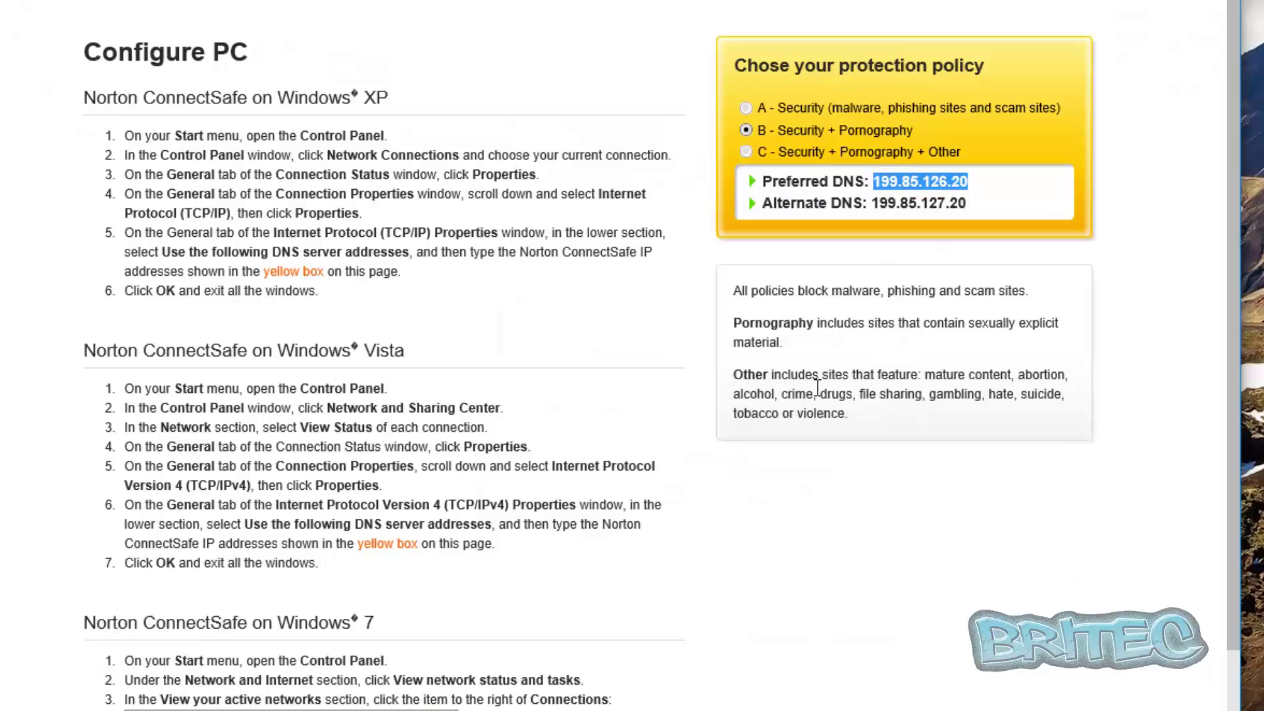
drag(974, 203, 886, 204)
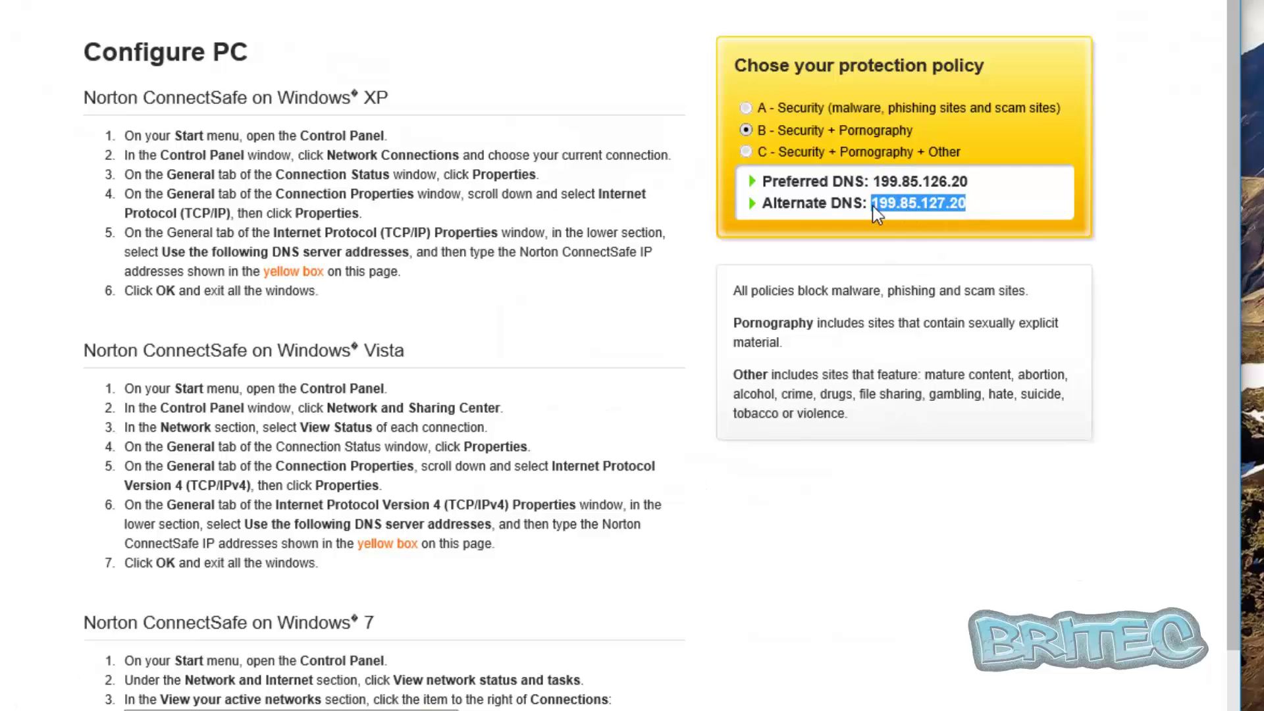
right_click(889, 198)
click(921, 302)
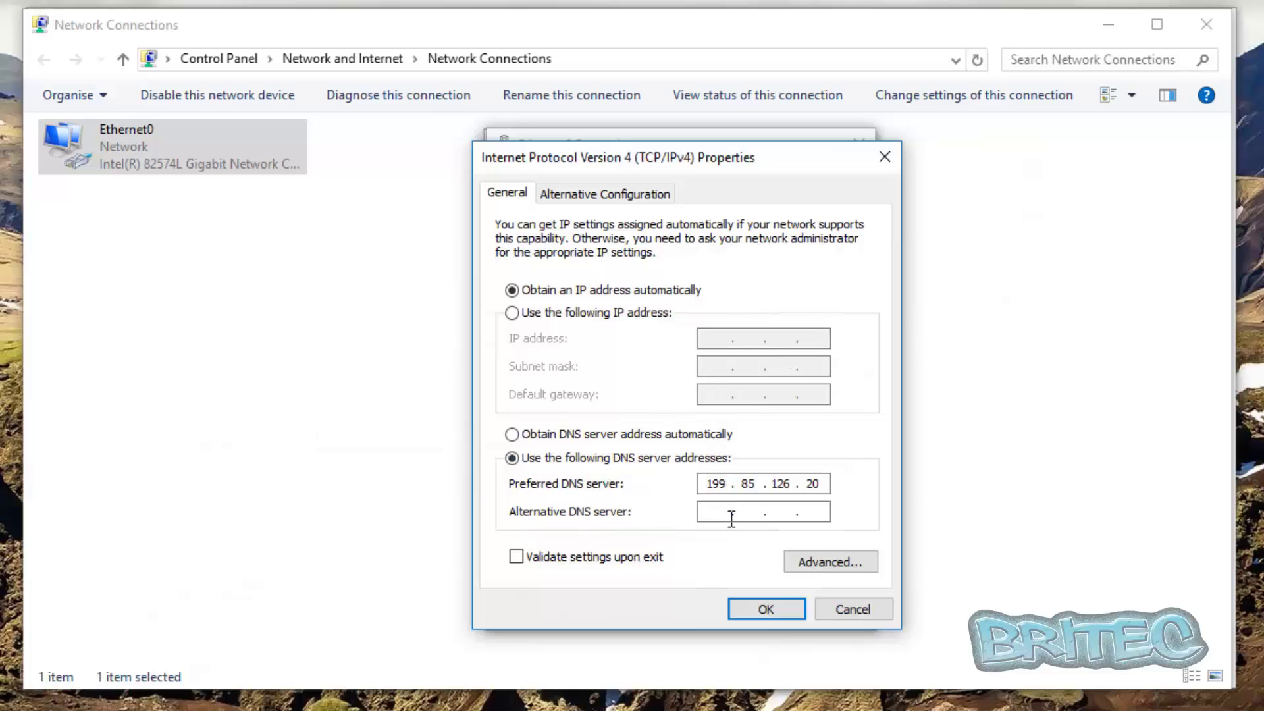
right_click(723, 512)
click(767, 601)
- Save the DNS settings and close the Ethernet0 properties, status and Network Connections windows
click(762, 611)
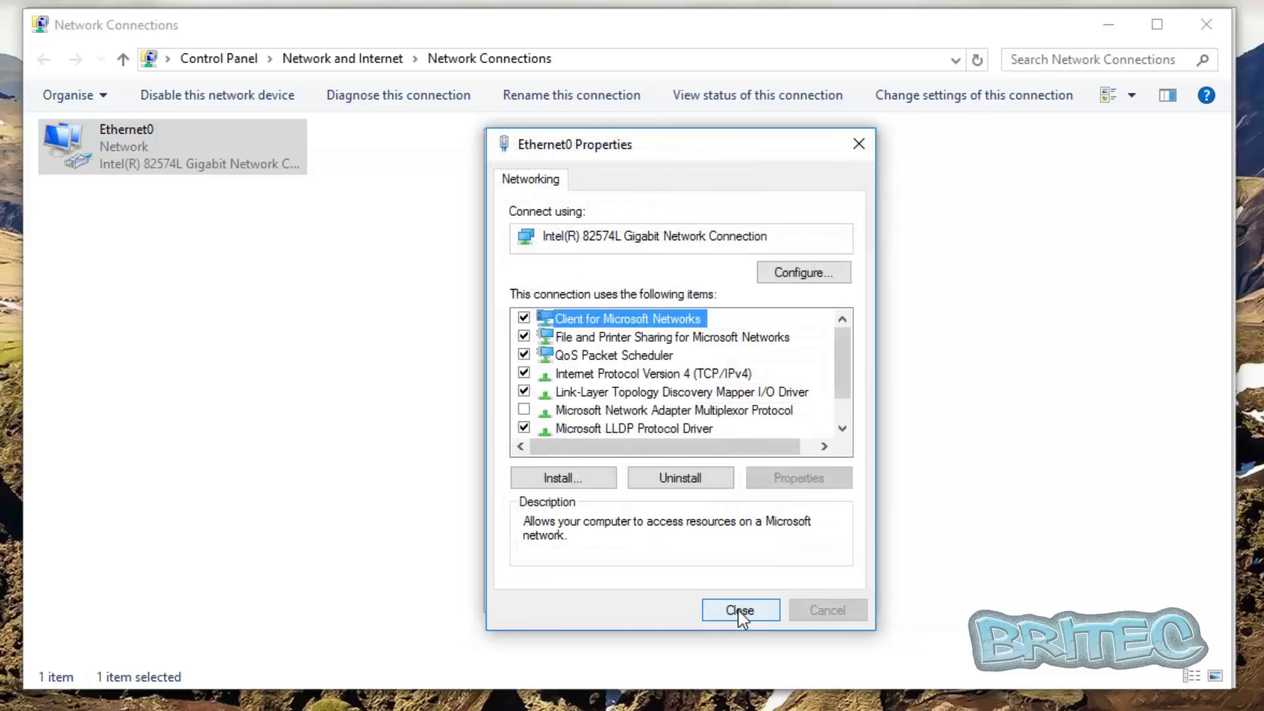
click(739, 611)
click(824, 592)
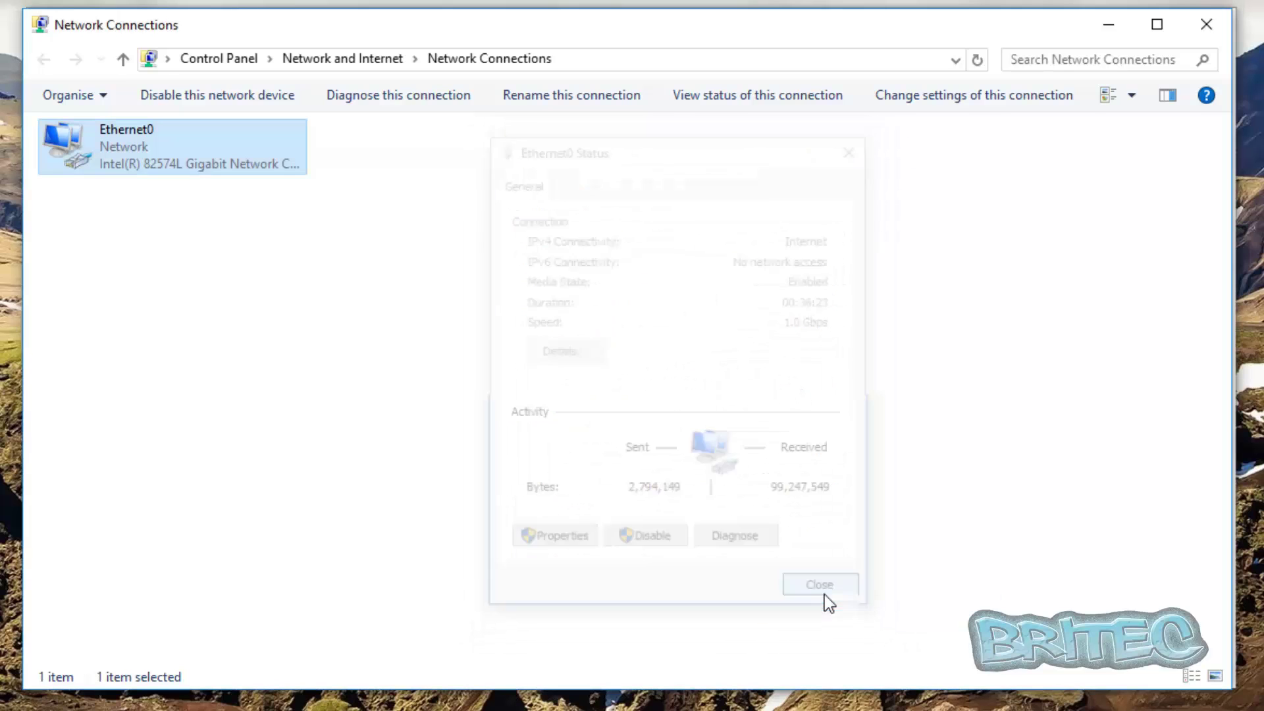
click(1205, 24)
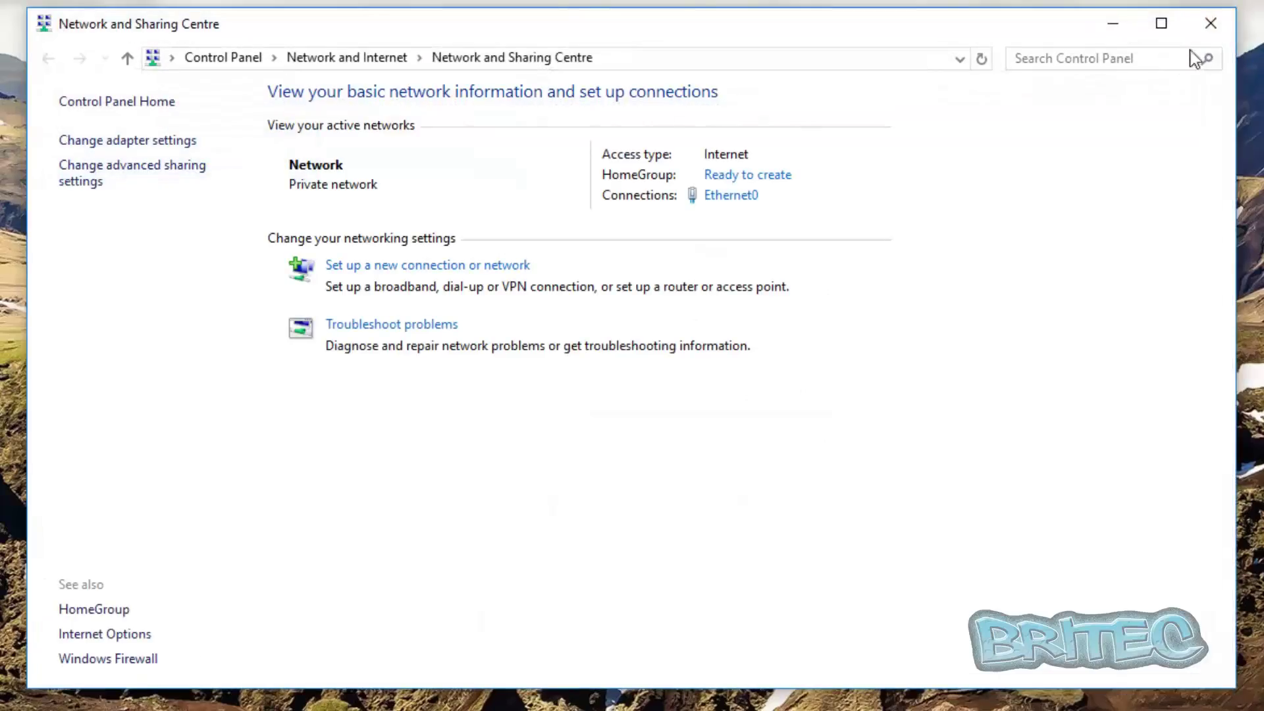
- Close Network and Sharing Centre and launch Command Prompt (Admin) from the Start button's quick links
click(1183, 45)
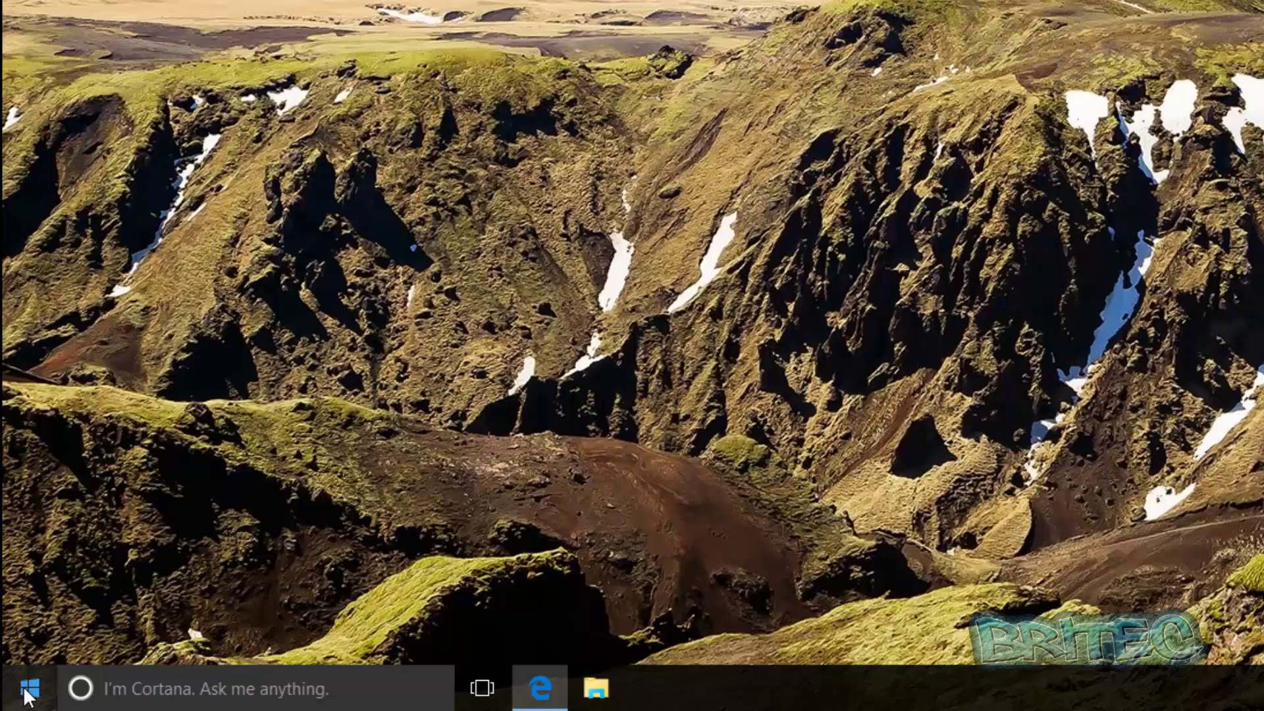
click(27, 691)
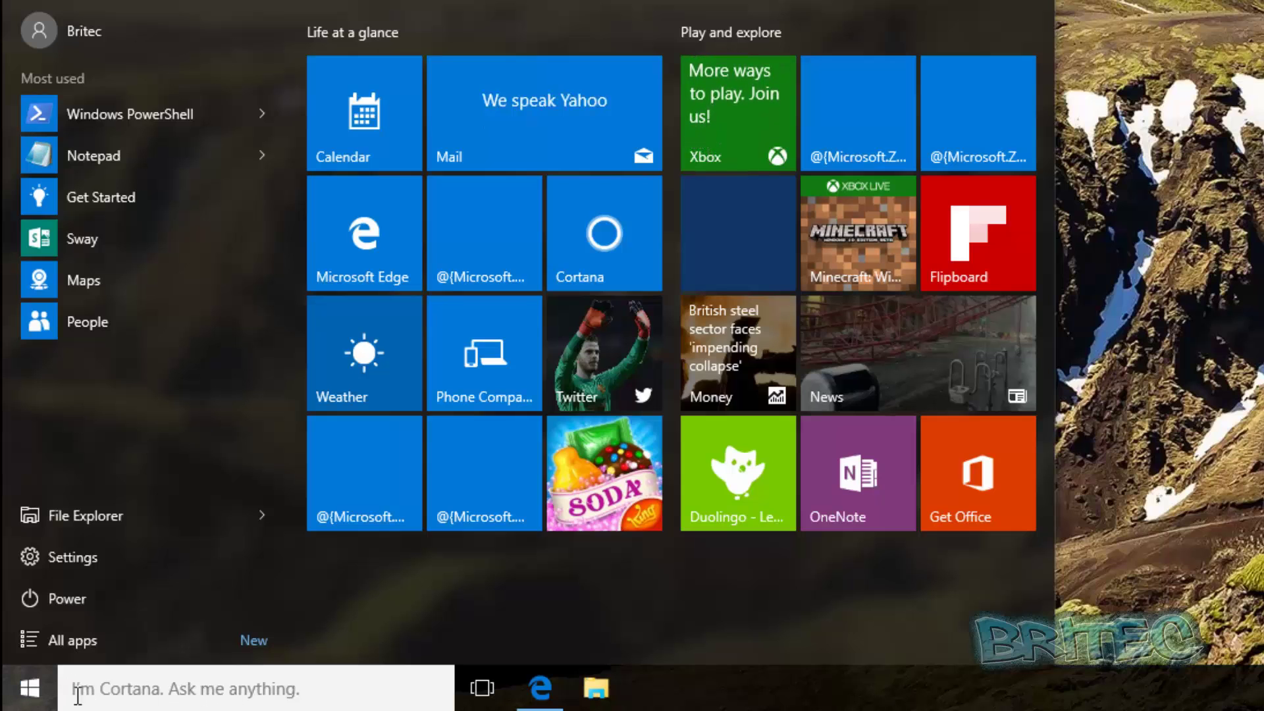
click(29, 684)
right_click(29, 684)
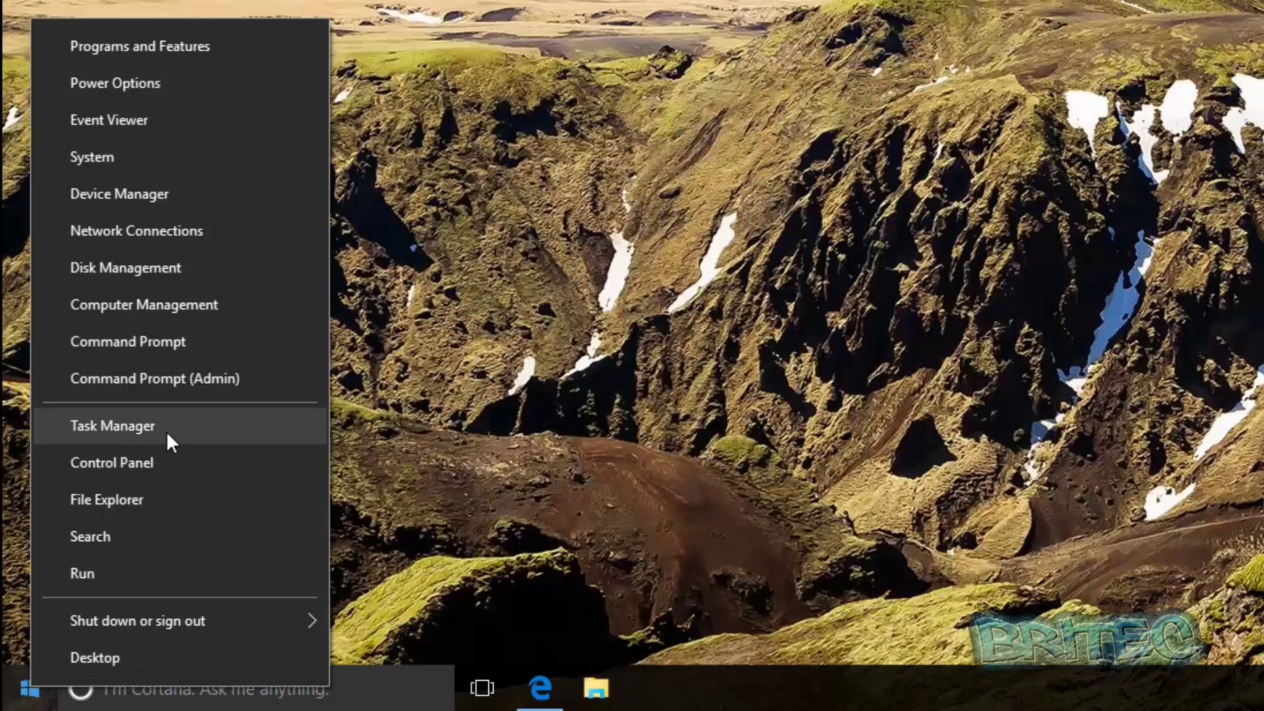
click(133, 378)
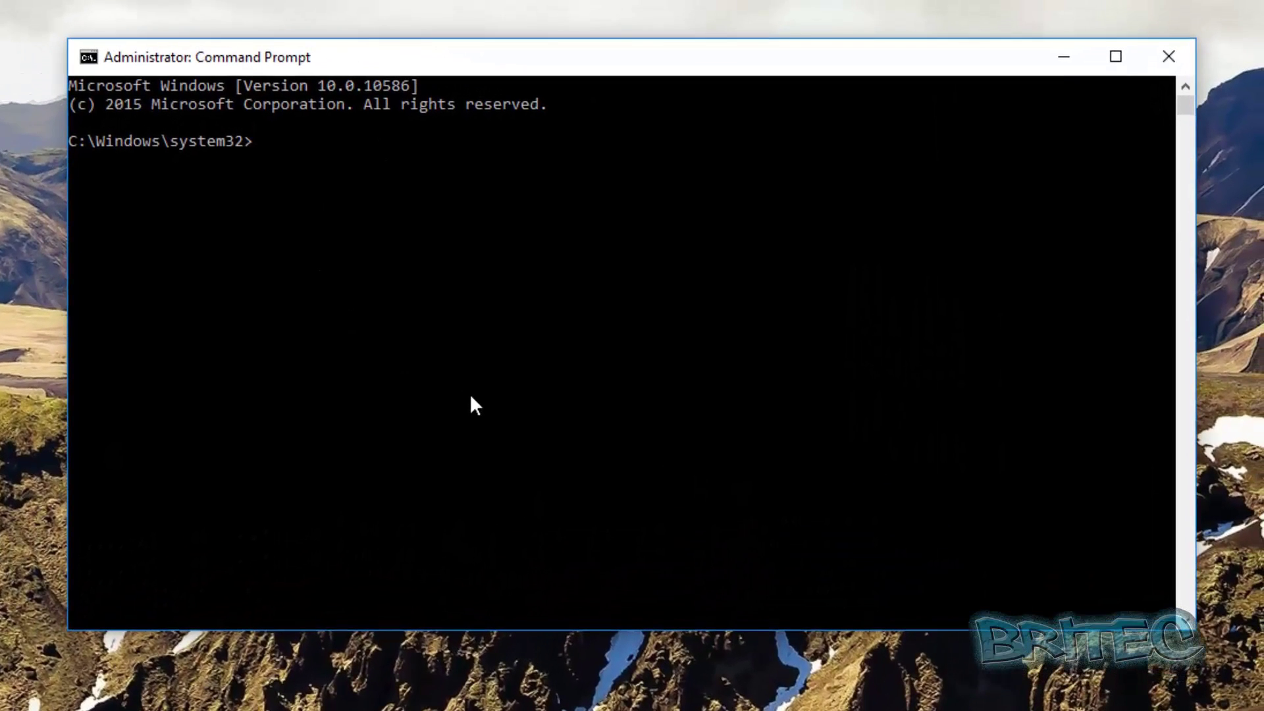
- Run ipconfig /flushdns to clear the DNS resolver cache
text(ipconfig /flush)
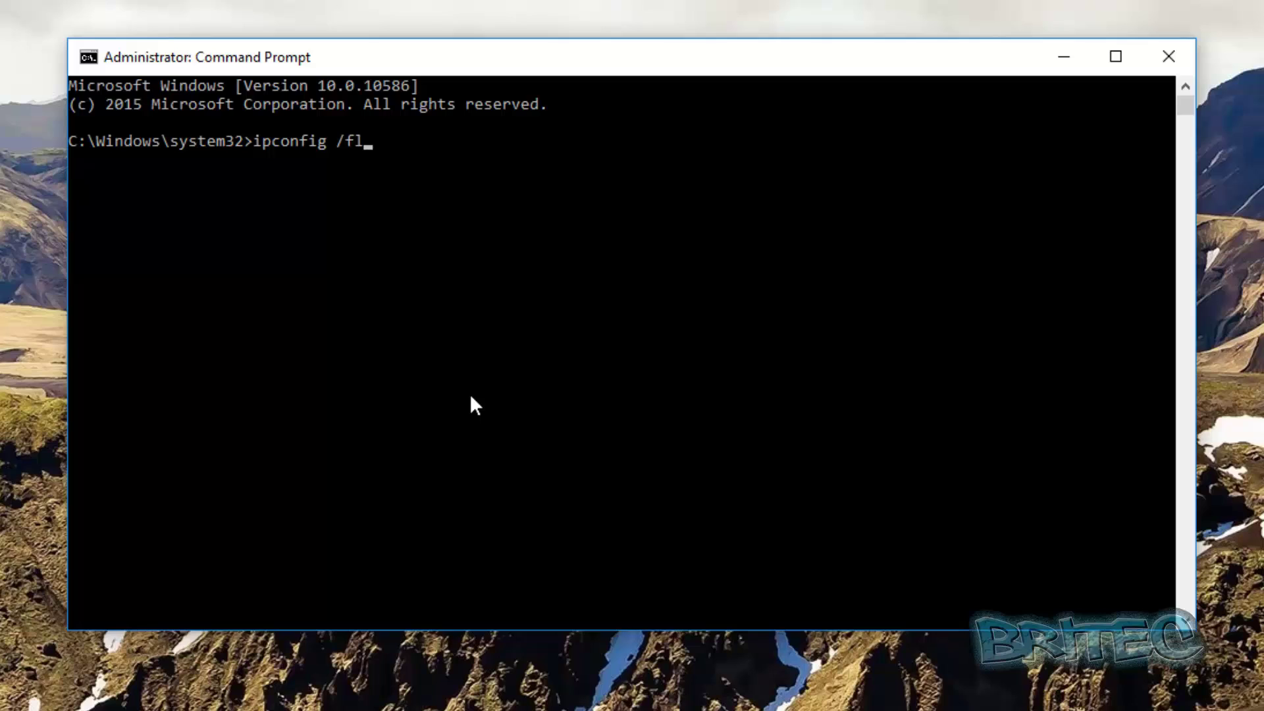
text(dns)
key(Return)
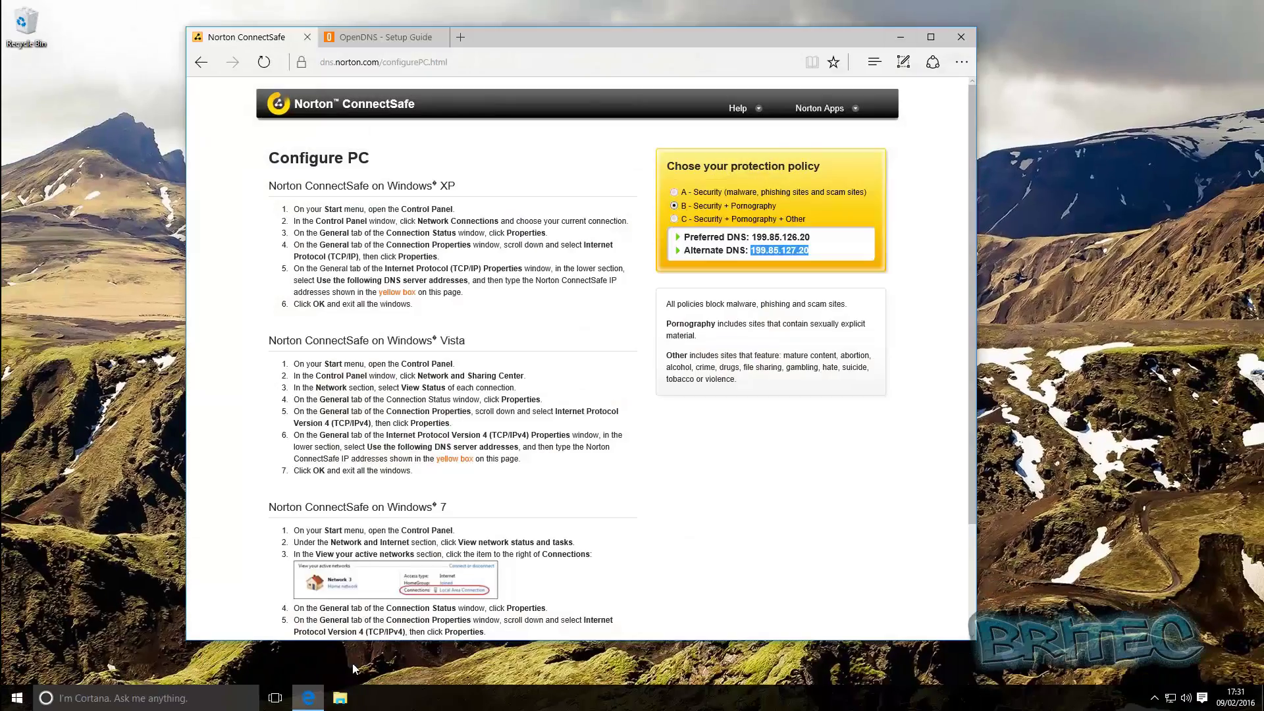
- Close both DNS tabs, reopen Edge to load google.co.uk from 'goog', then close Edge
click(308, 38)
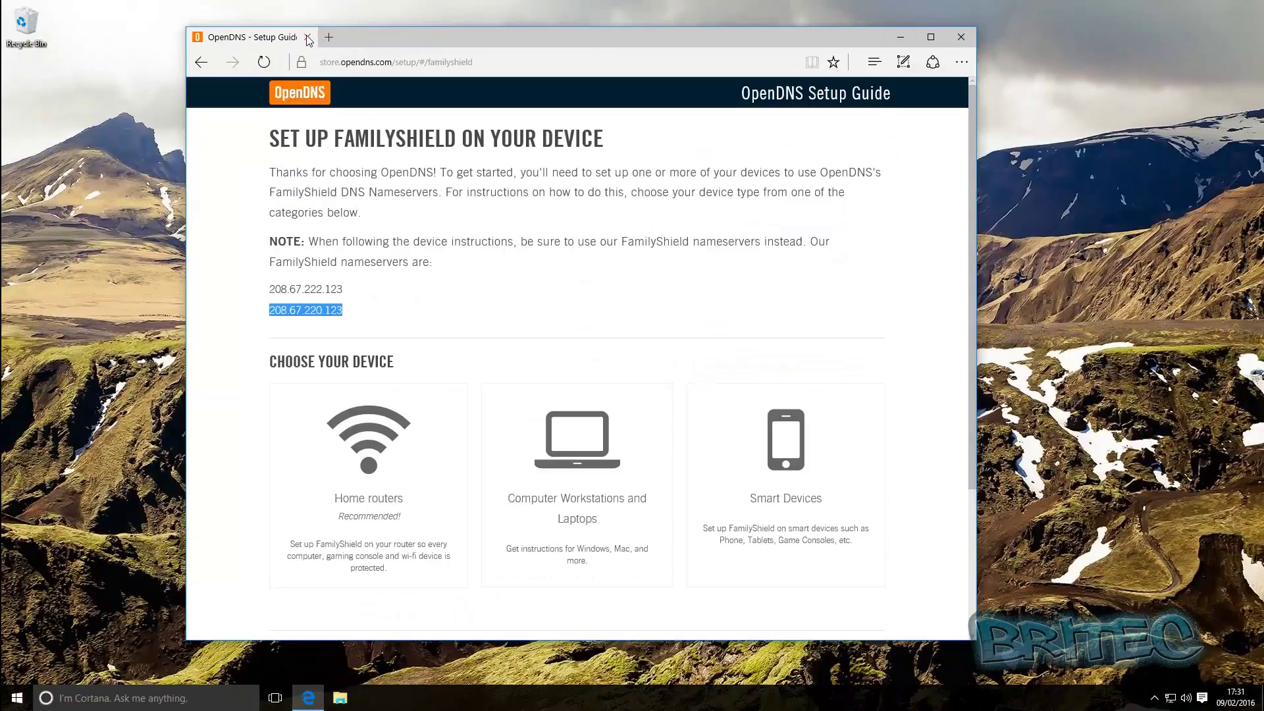
click(309, 36)
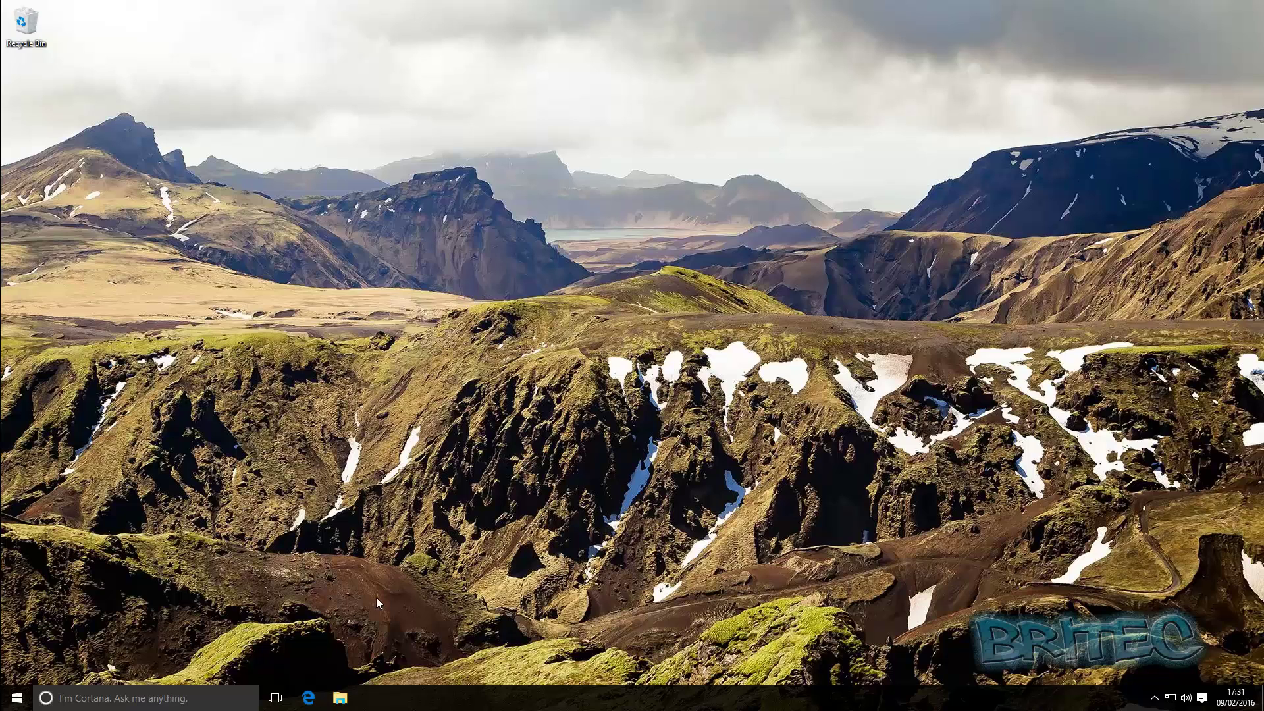
click(308, 697)
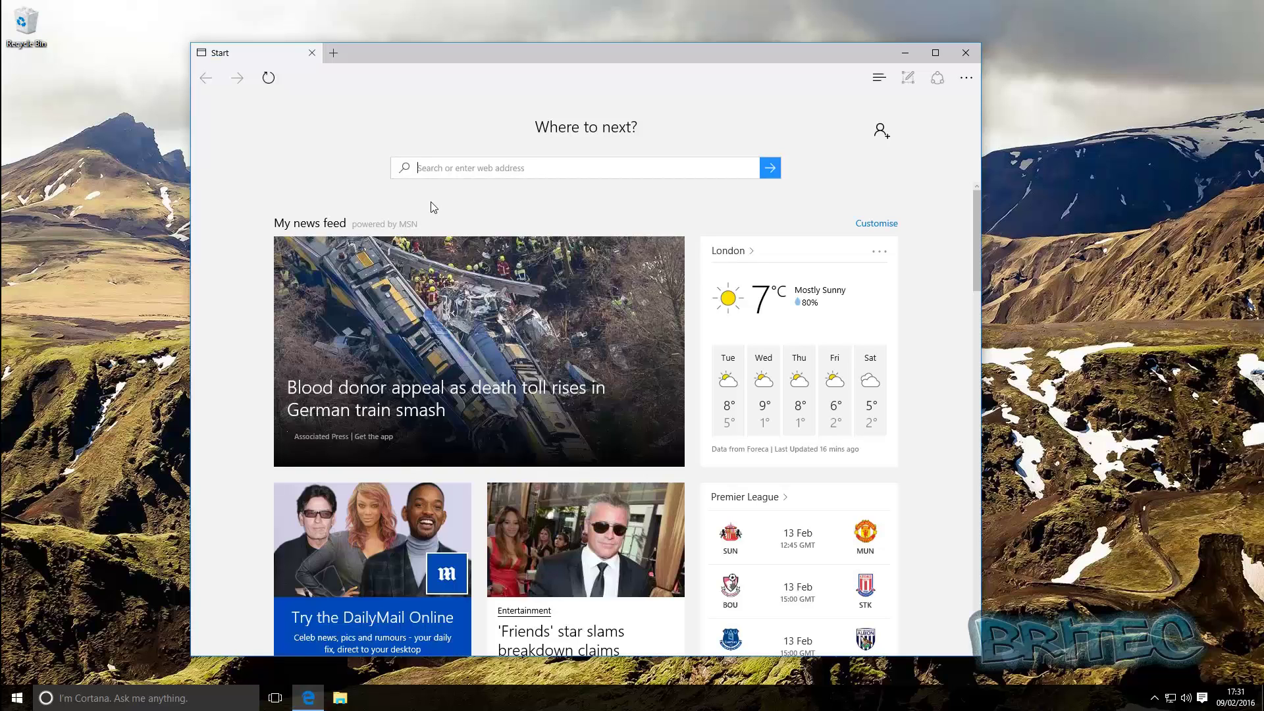
text(google.co.uk/)
key(Return)
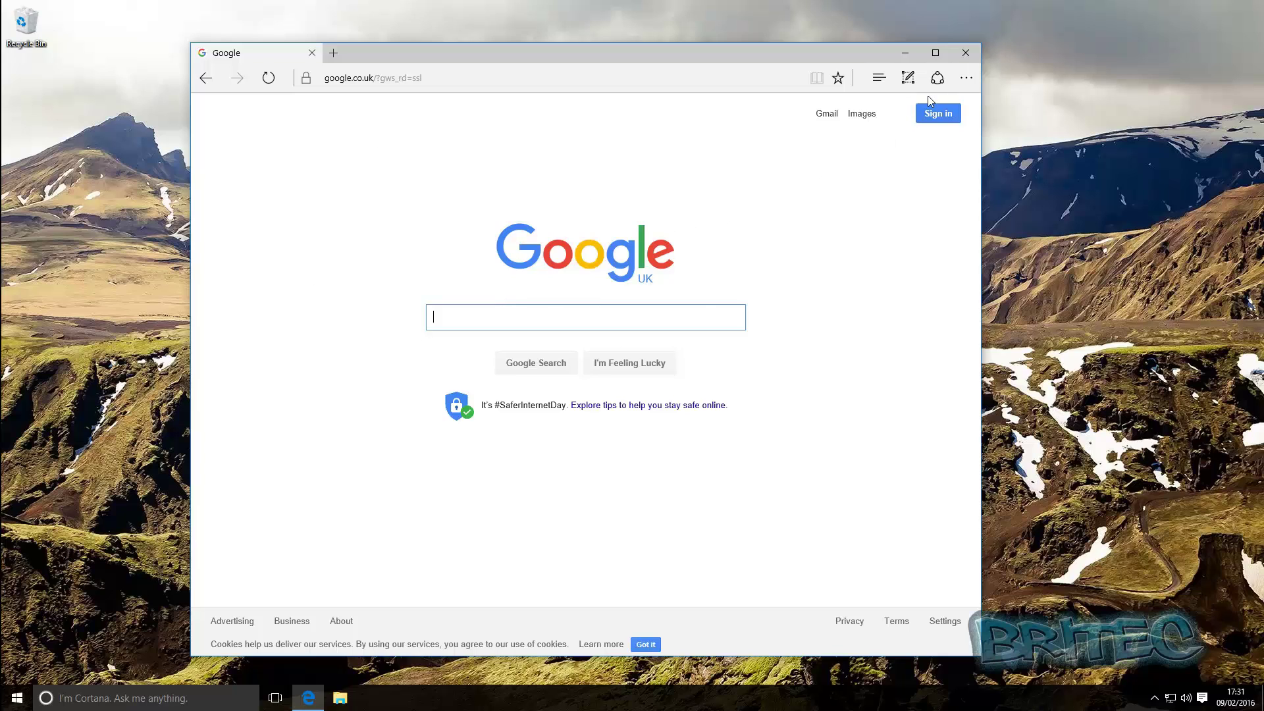
click(965, 51)
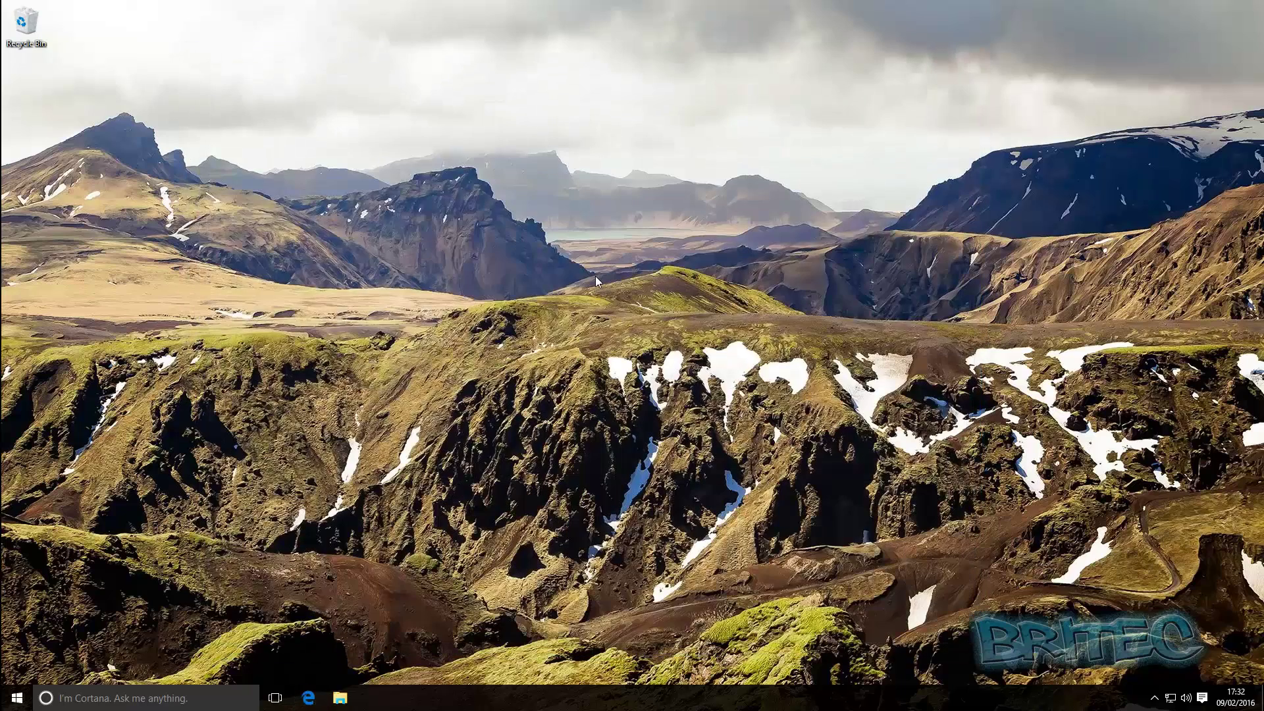